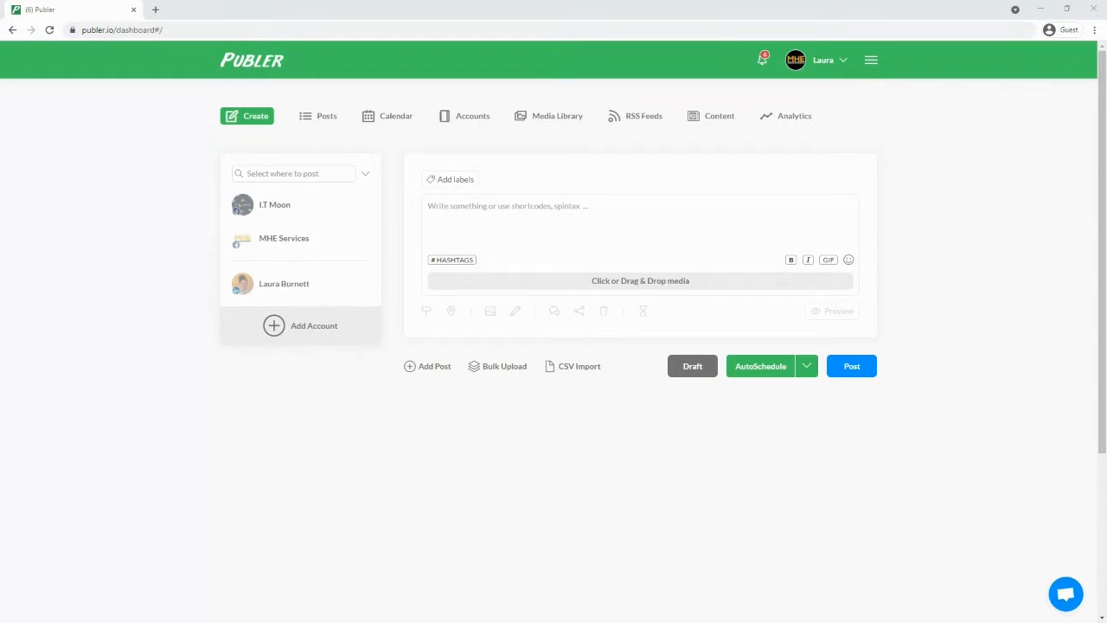
Write the opening spintax {Want to organise your social media easily? | Is social media taking ALL your time up? | Who here spends several hours planning social media?}.
click(533, 217)
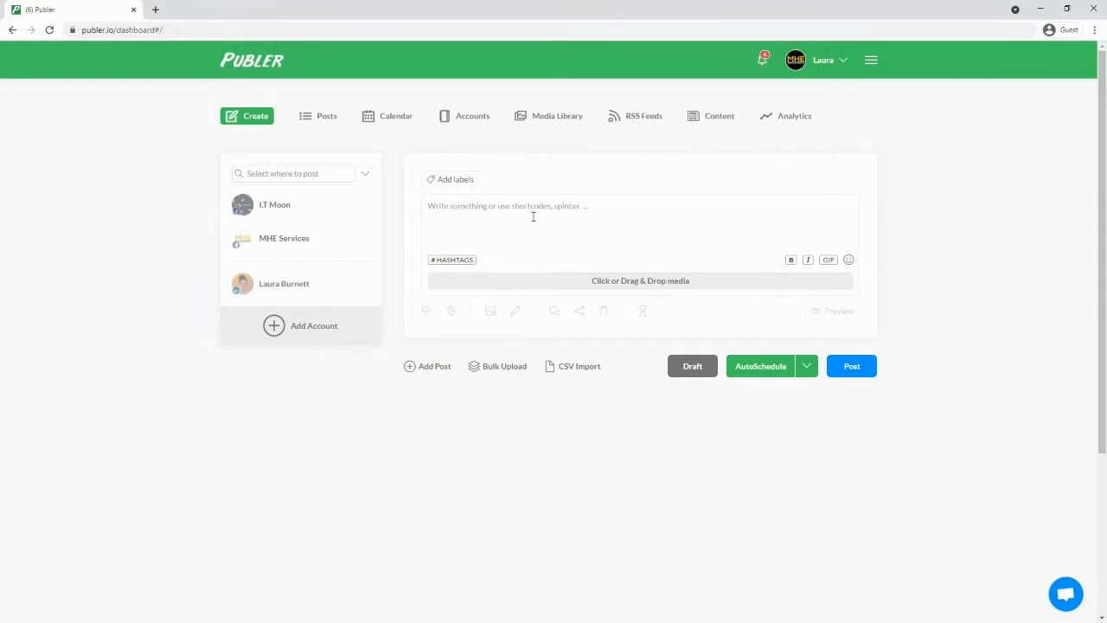
text(t)
text(Want to org)
text(anise your)
text( social media eas)
text(ily)
text(? |)
text(Is social med)
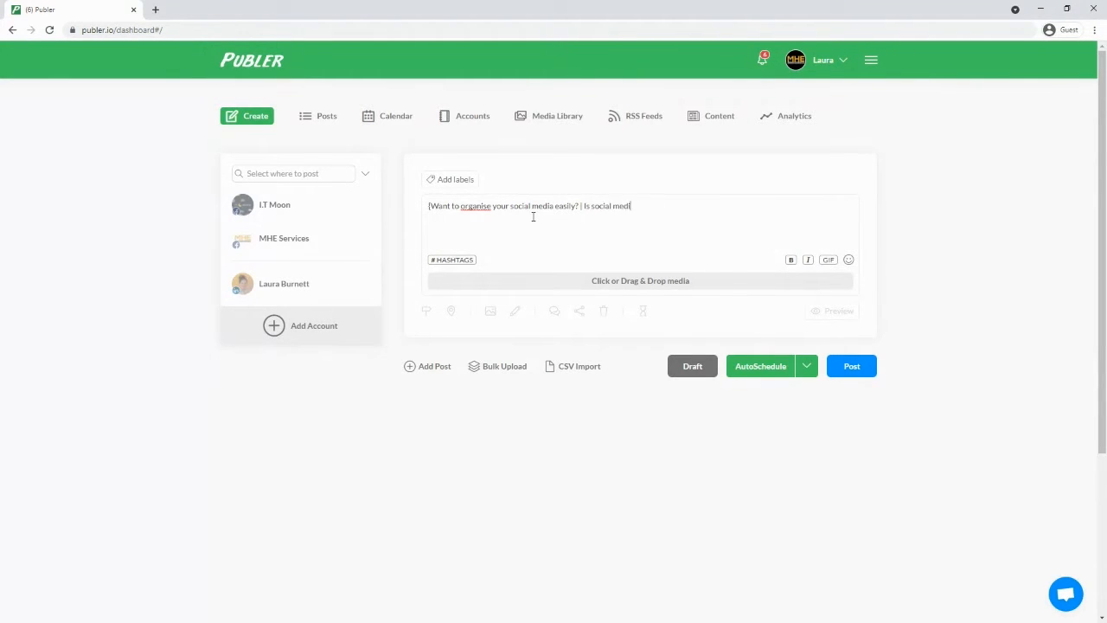
text(ia taking ALL your time up? | Who here spends se)
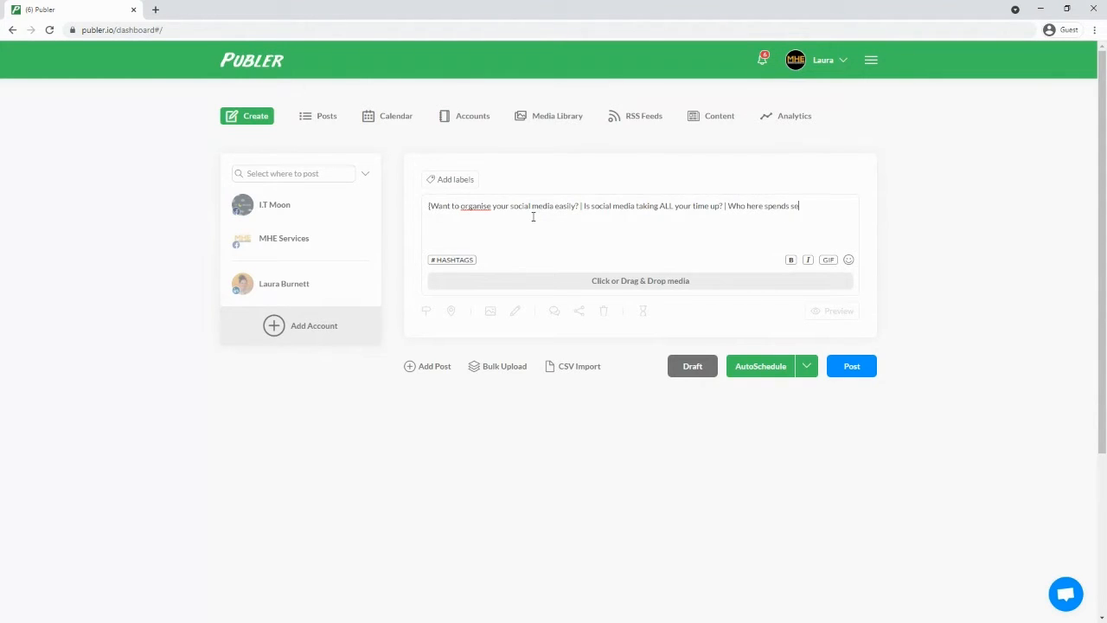
text(veral hours planning social media?)
Highlight the full opening spintax and each of its three question variants in turn to review them.
drag(430, 207, 524, 222)
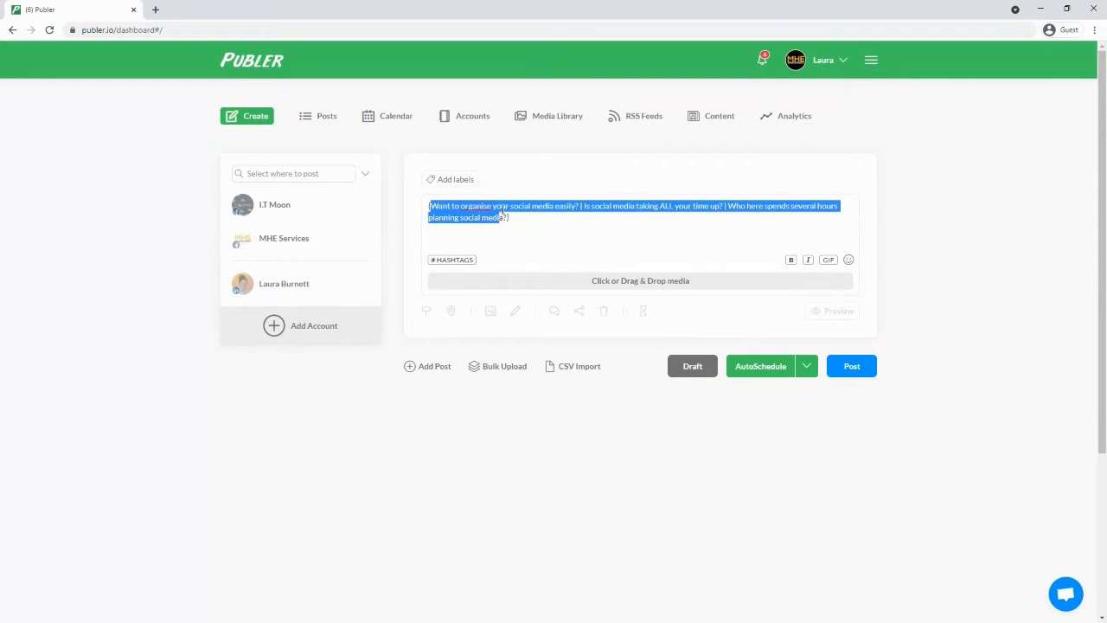
double_click(475, 208)
drag(430, 206, 581, 208)
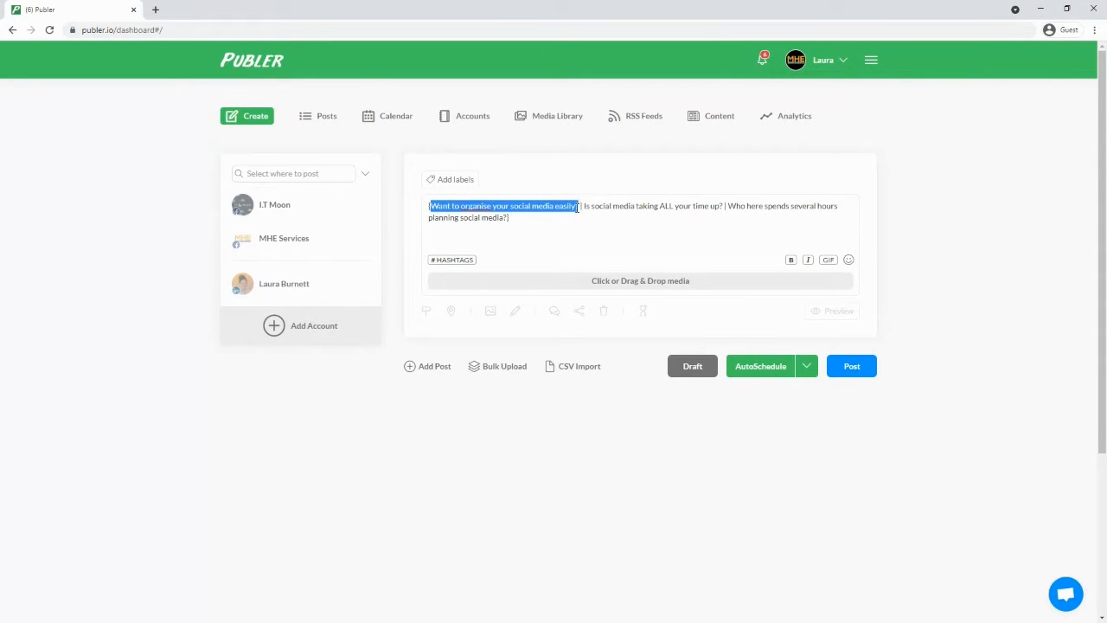
drag(584, 206, 723, 207)
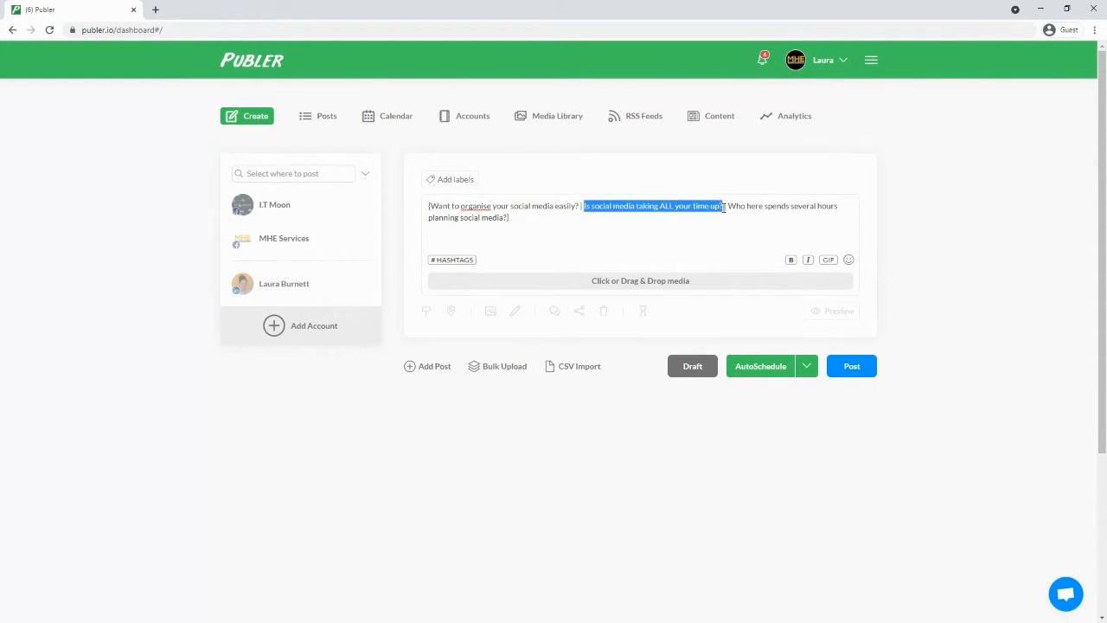
click(678, 222)
drag(729, 204, 507, 217)
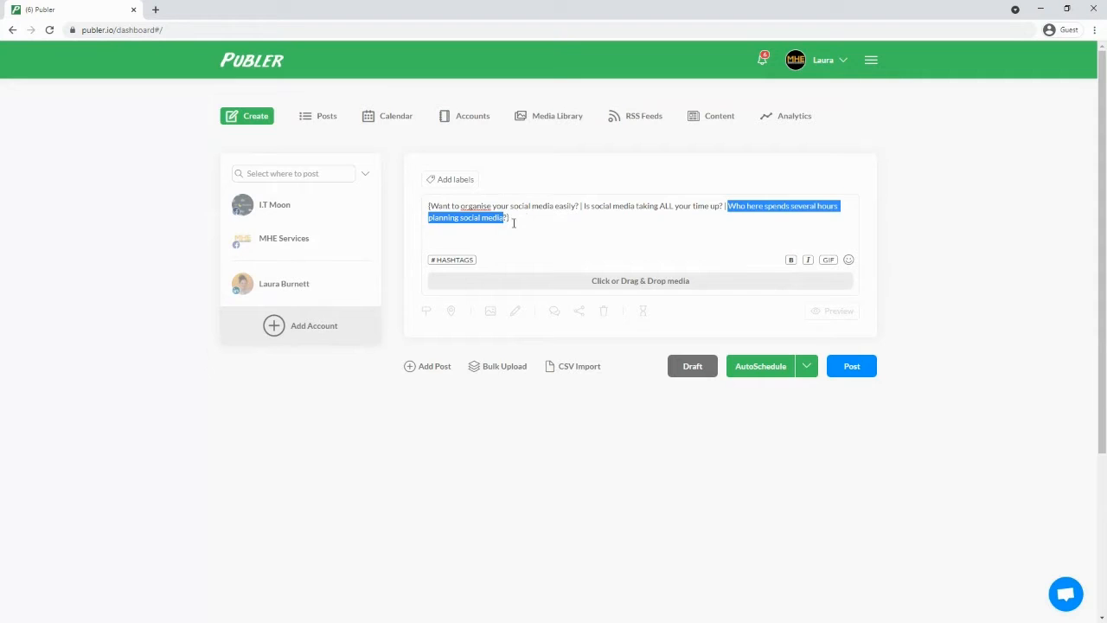
click(524, 217)
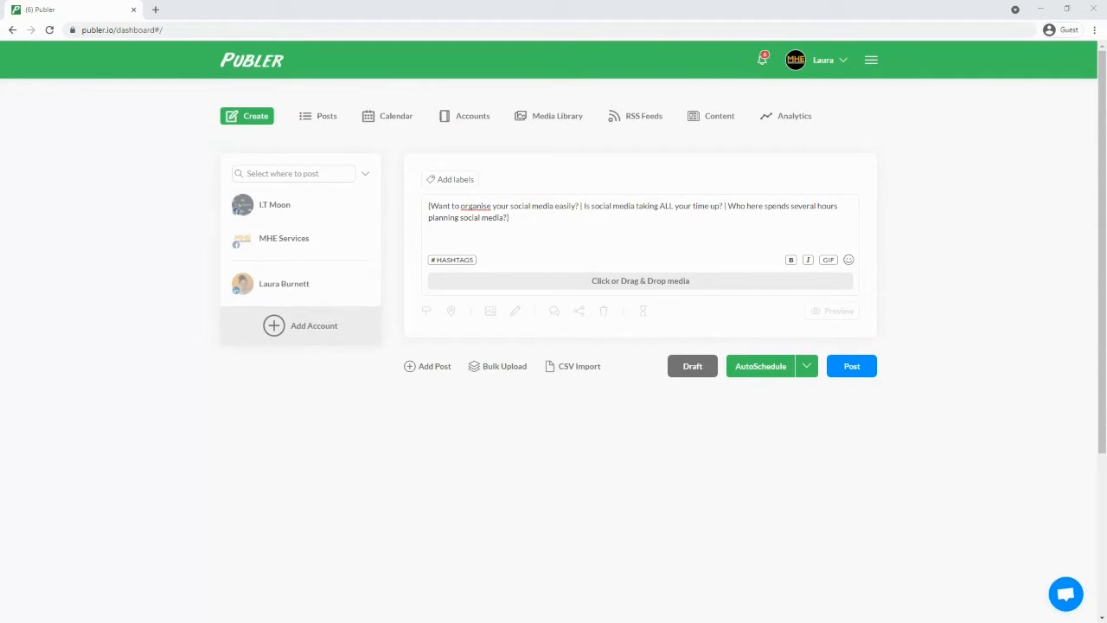
Add a separate line of three matching emojis below the opening spintax.
click(480, 229)
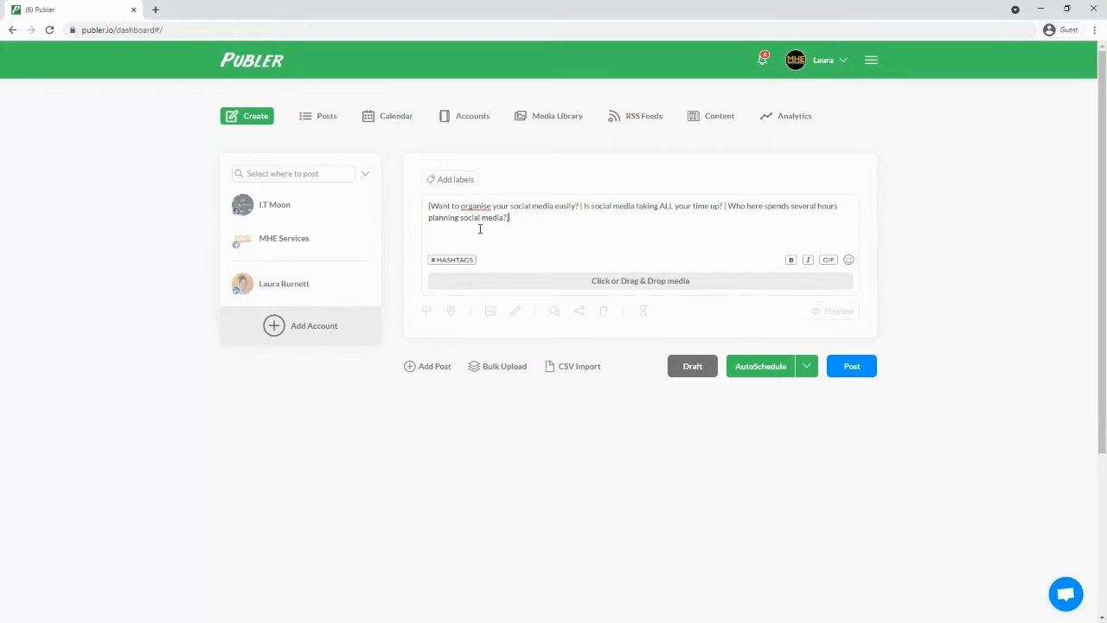
key(Return)
text(👏👏👏)
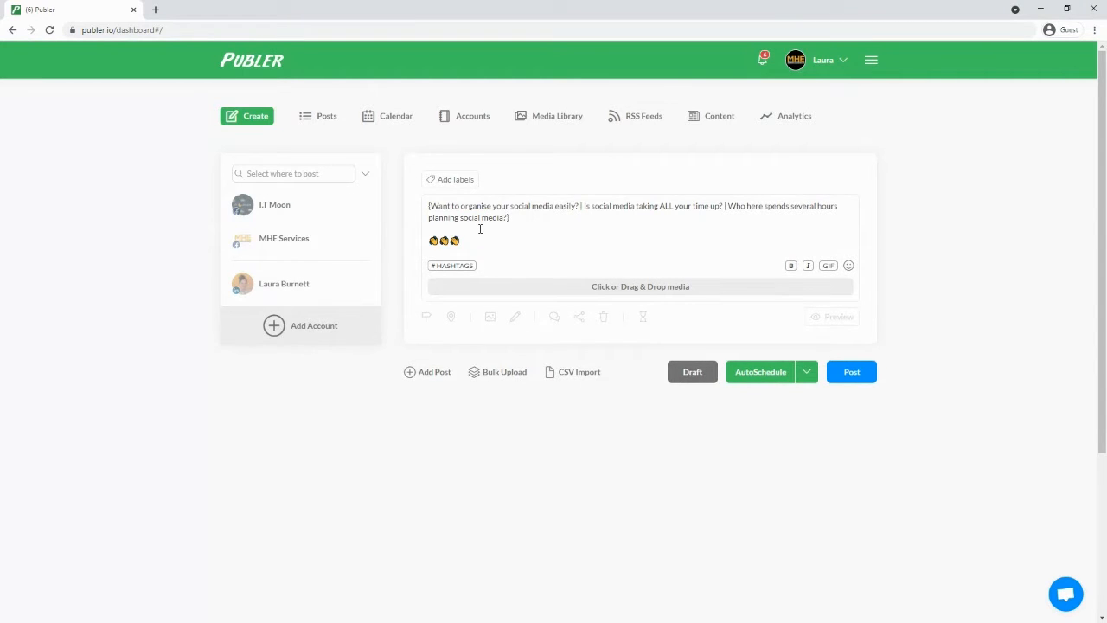
Add the spintax {Want to know the magic behind me only taking 20mins to do mine? | You could do it in just 20mins!} below the emojis.
key(Return)
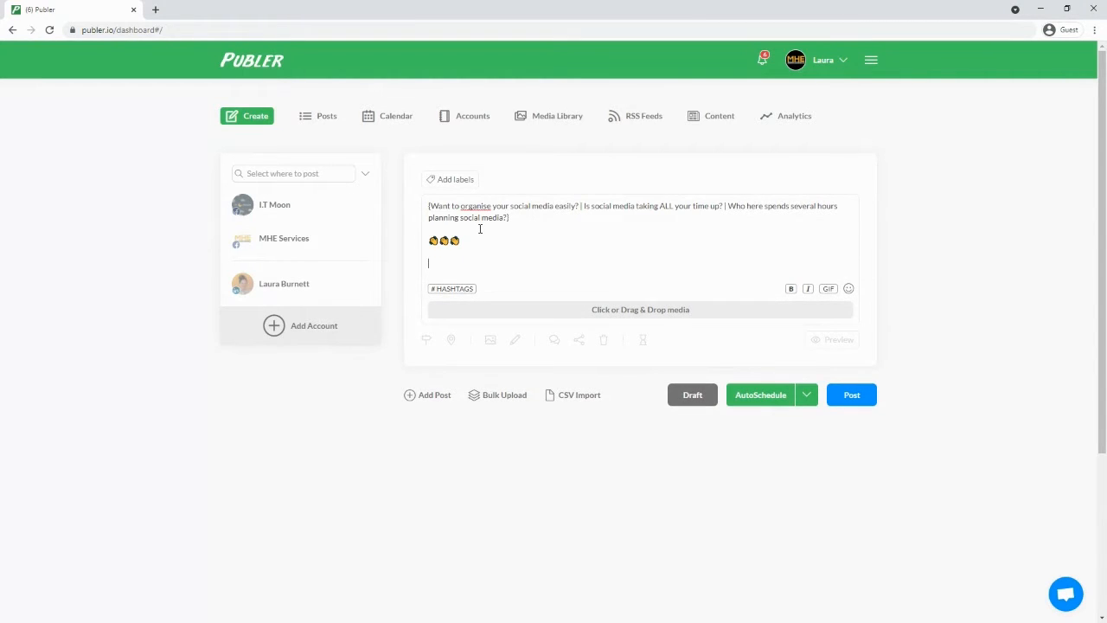
text({Want to know the magic behind me only taking 20)
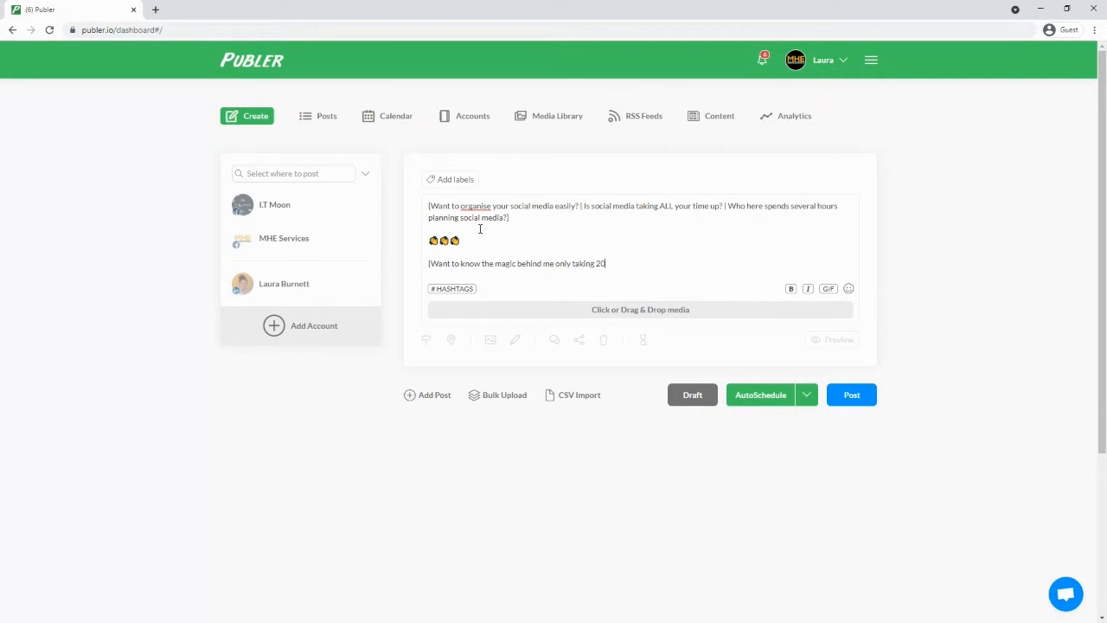
text(mins to do mine? | You could do it)
key(BackSpace)
text(in just 20mins!)
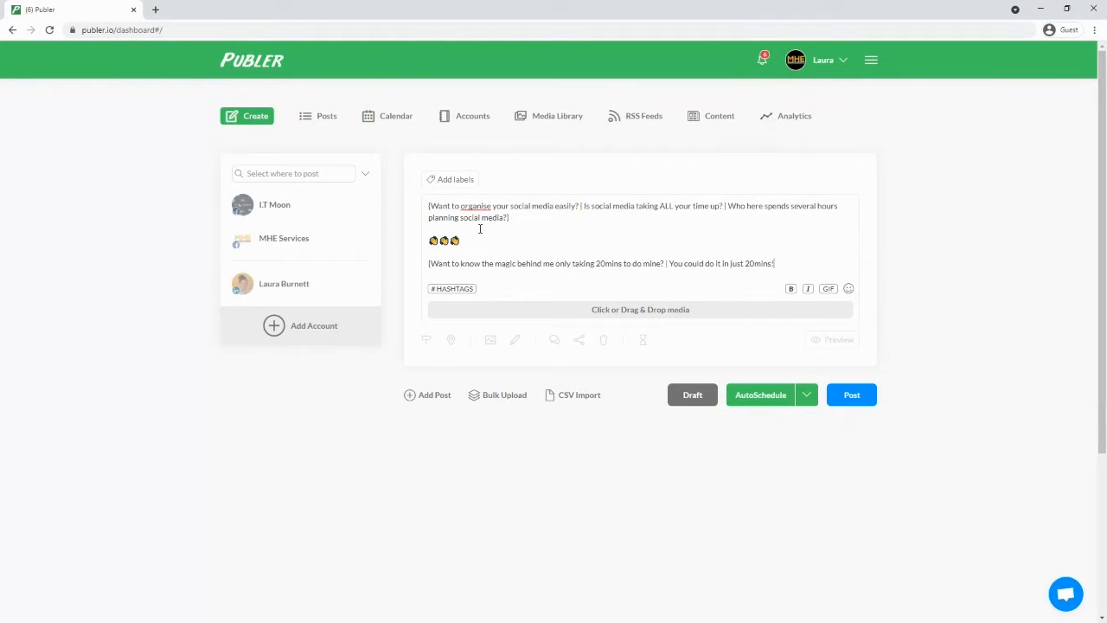
Add a third spintax paragraph: {I use Trello to plan my social media. | Trello SAVED my life. | Planning social media with Trello makes life EASY!}.
key(Return)
key(Return)
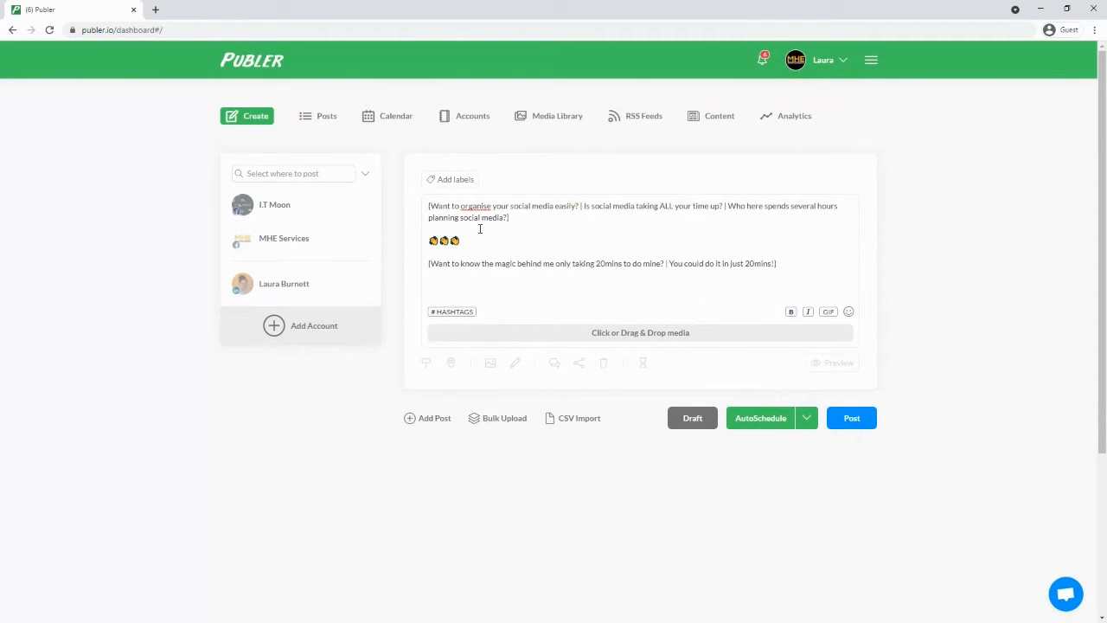
text({I use Trello to plan my social media)
key(BackSpace)
text(. | Trello AD)
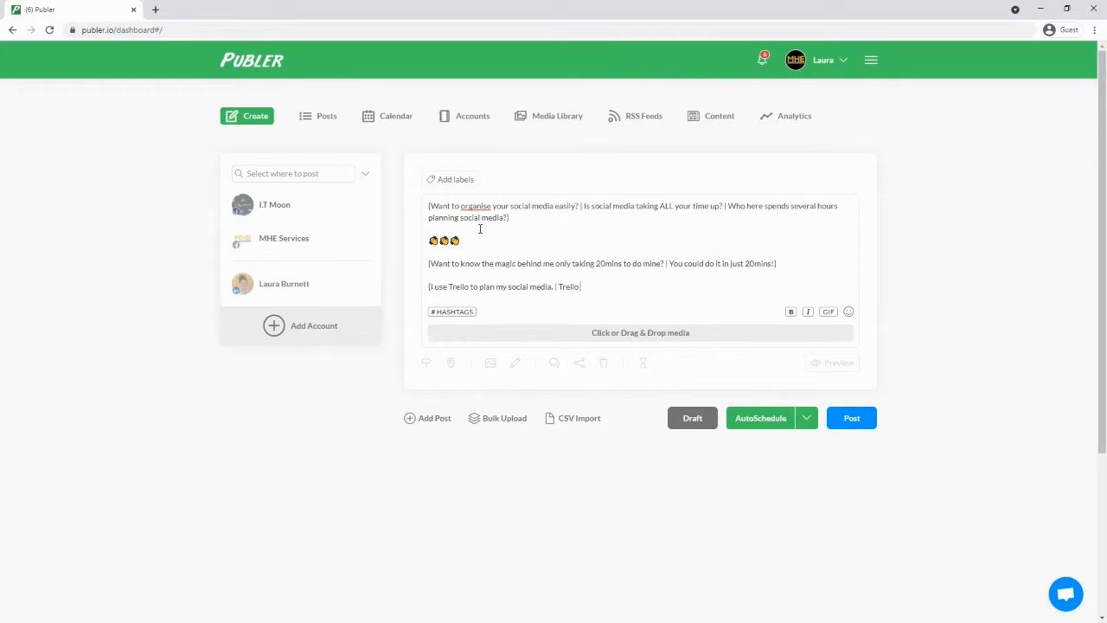
key(BackSpace)
key(BackSpace)
text(S)
key(BackSpace)
text(SAVED my life)
key(BackSpace)
text(. | Planning sopcial)
key(BackSpace)
key(BackSpace)
key(BackSpace)
key(BackSpace)
key(BackSpace)
text(cial media with T)
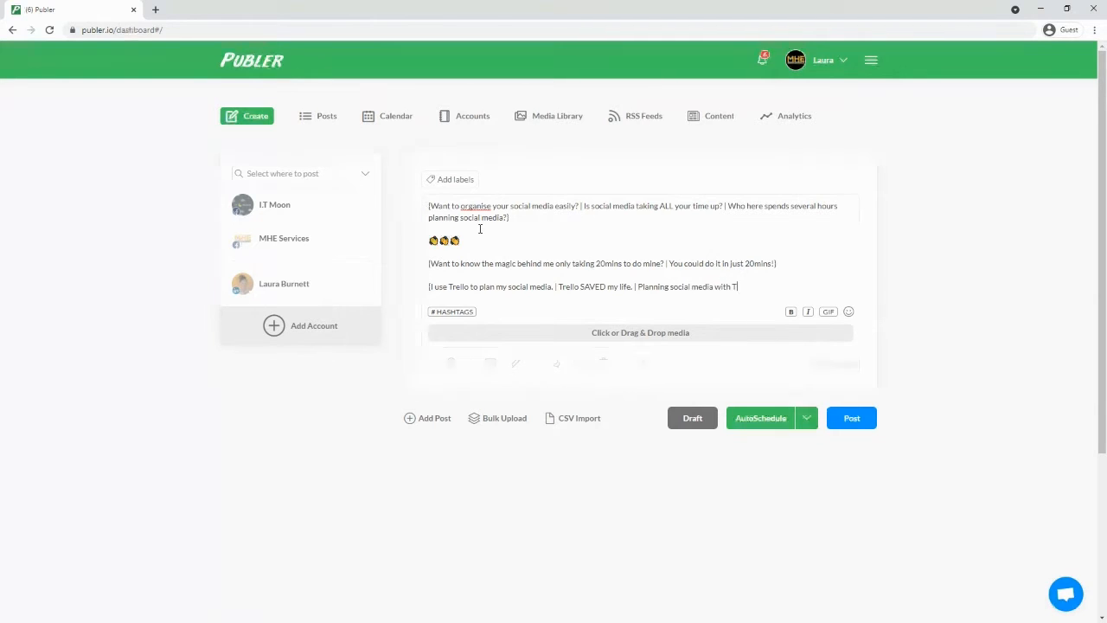
text(rello makes )
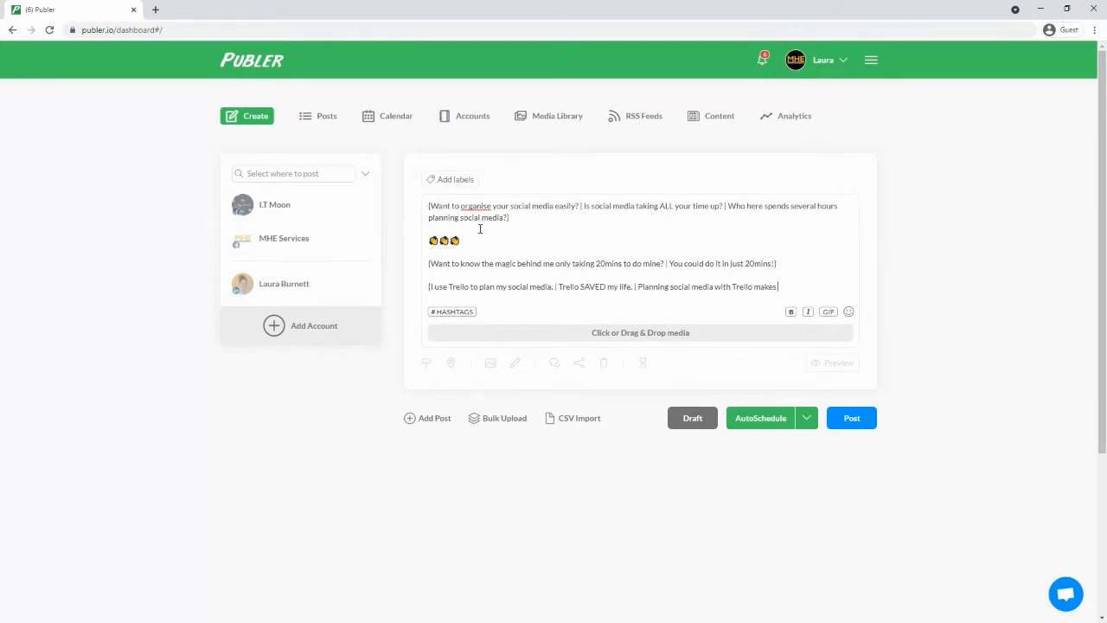
text(life EASY!})
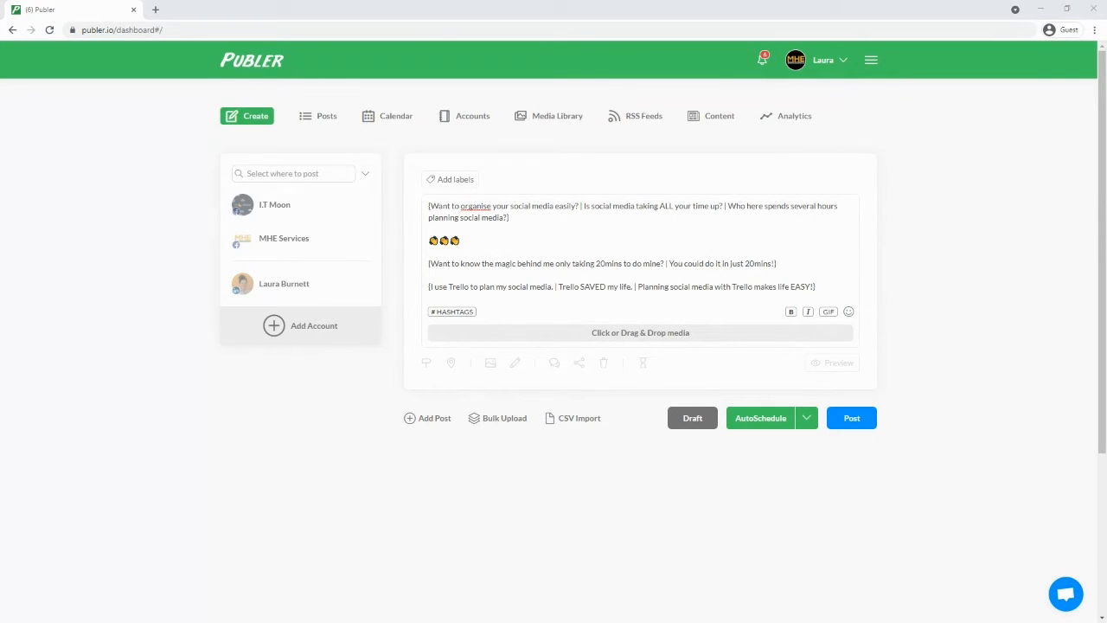
Insert three emoji-bulleted benefits below it, covering structured content planning, easily accessible previous content and a visual overview of upcoming content.
click(829, 291)
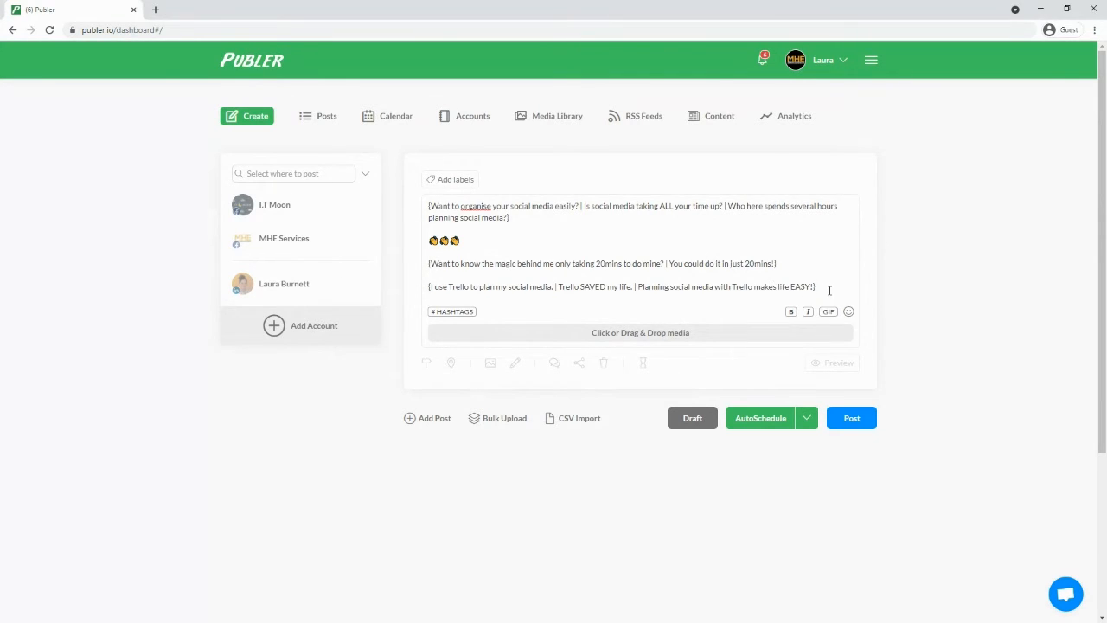
text(🧑 Plan your content in a structured way. 🧑 Have all your previous content easily accessible for the days you're struggling. 🧑 That visual overview of what type of content you have coming out.)
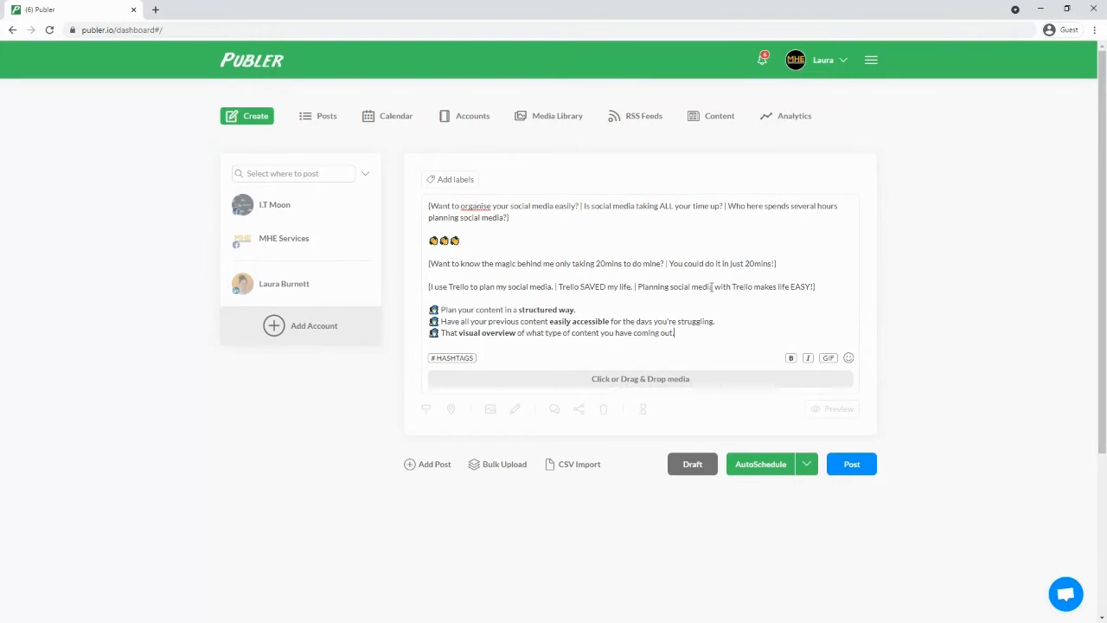
scroll(510, 306, down, 1)
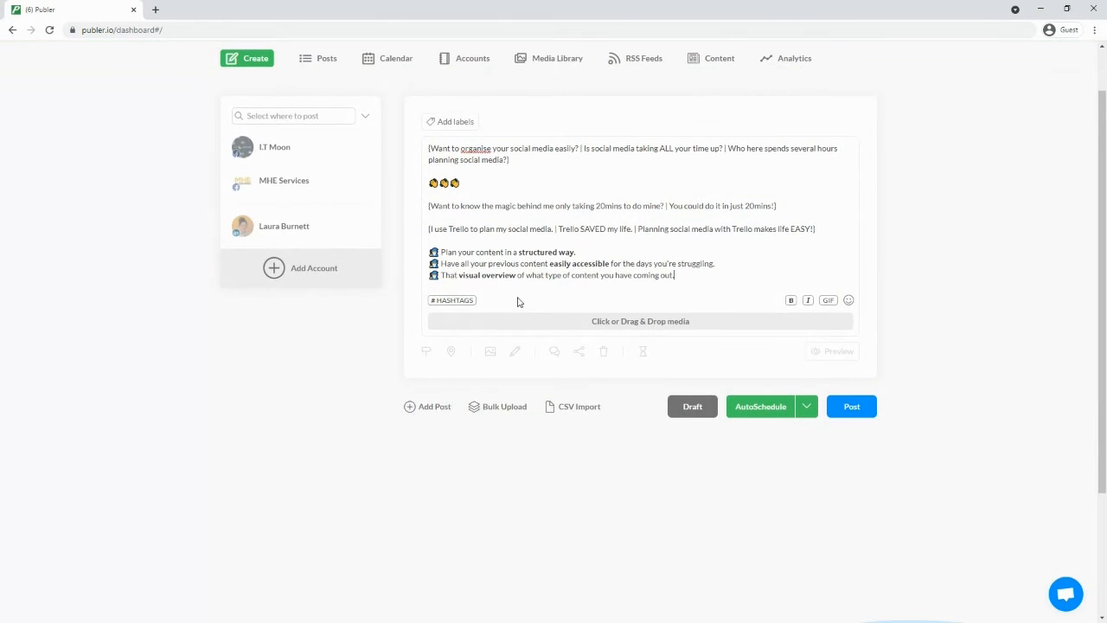
Add the line "How {amazing | brilliant | fantastic} is this?" as a new paragraph after the bulleted benefits.
key(Return)
key(Return)
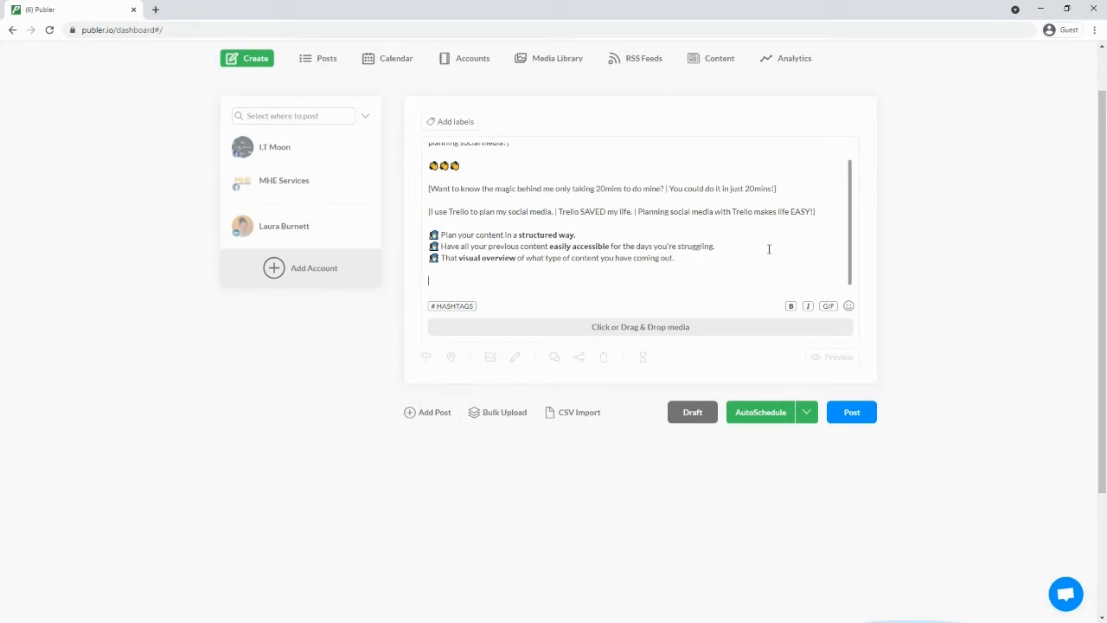
text(hONE)
key(BackSpace)
key(BackSpace)
key(BackSpace)
text(ow {amazing | brilliant | fantastic} is this?)
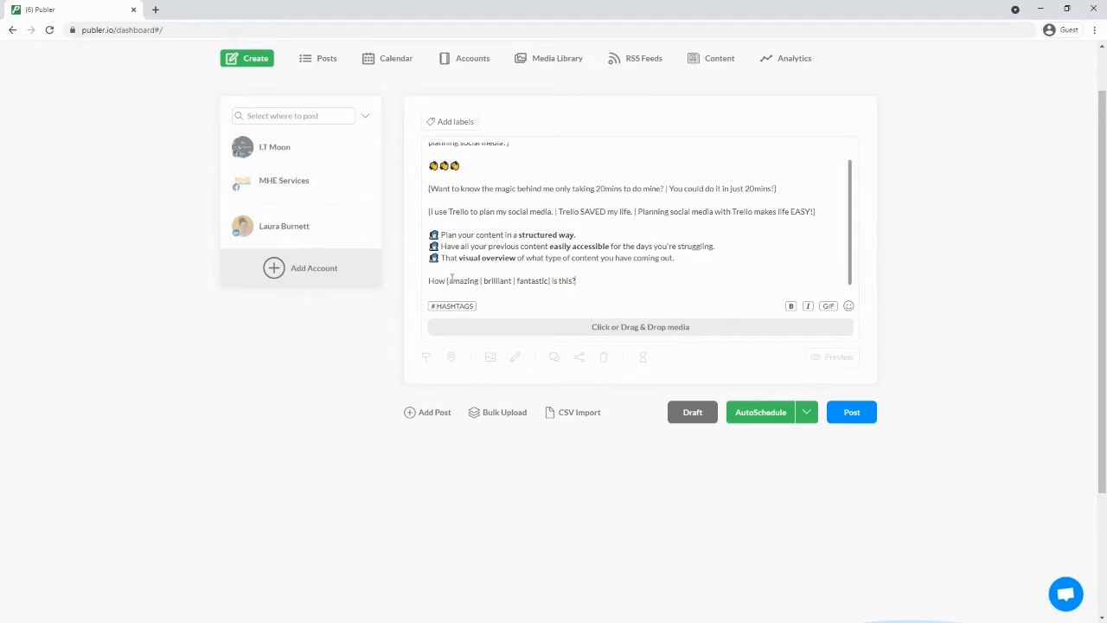
click(499, 283)
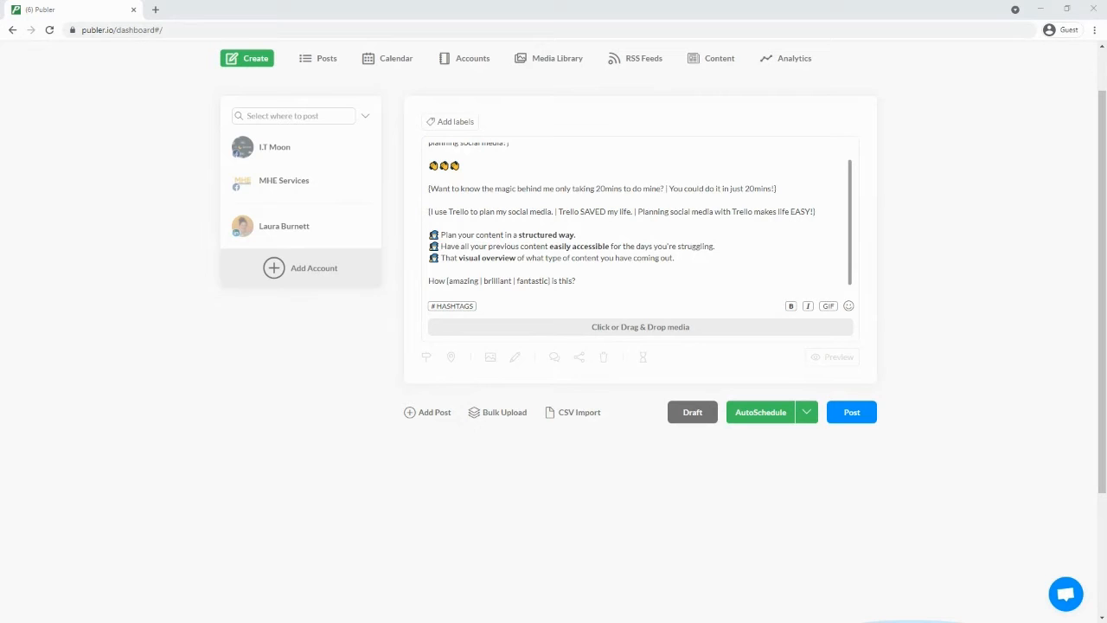
Paste the closing Trello for Social Media course text with the itmoon.co.uk/trello-for-social-media link at the end, and remove the generated link preview.
click(649, 280)
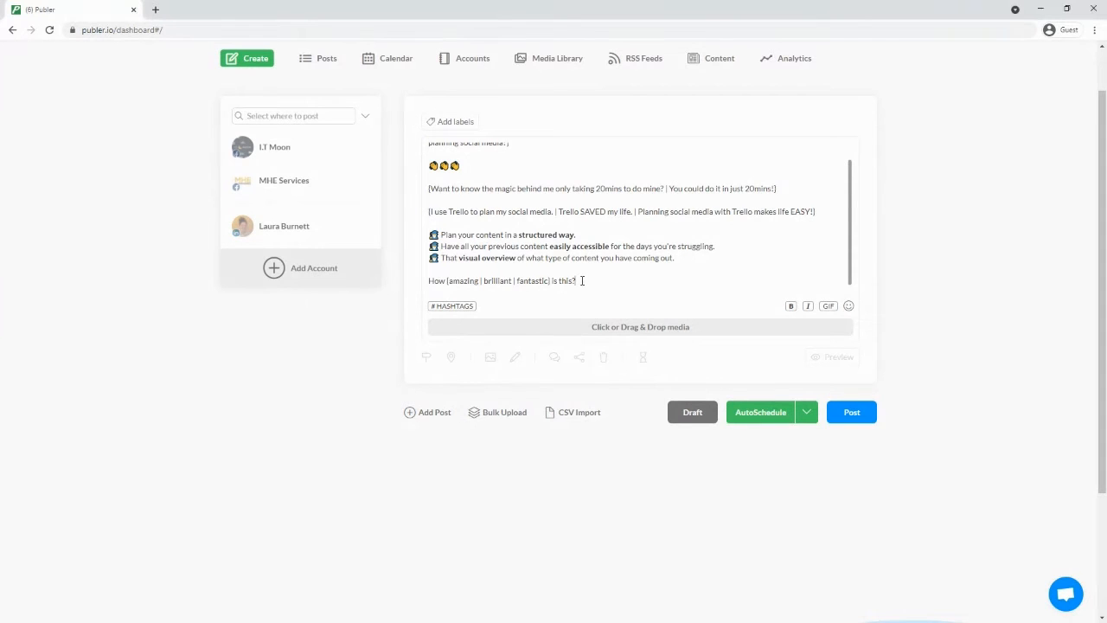
key(ctrl+v)
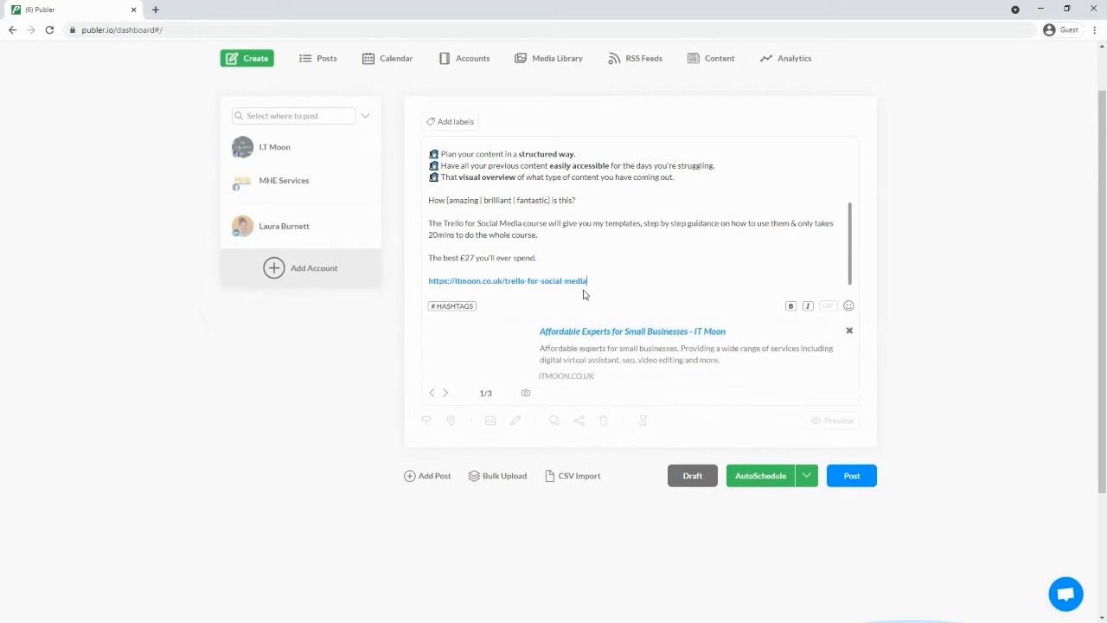
click(849, 332)
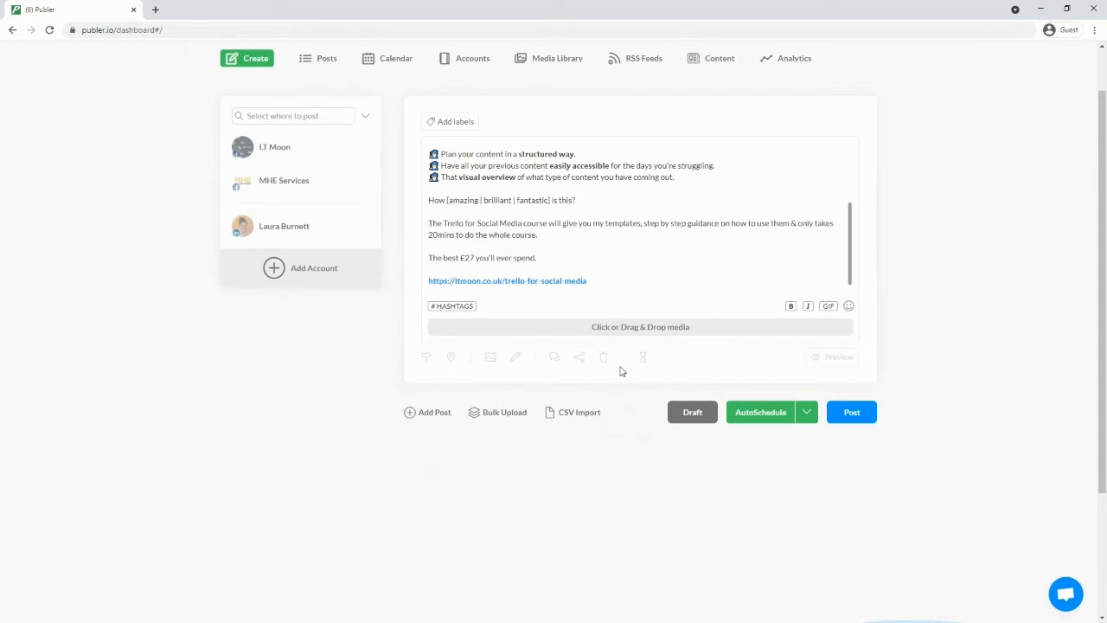
Attach the Trello for Social Media "The best £27" promotional image to the post from the device.
click(588, 329)
click(540, 452)
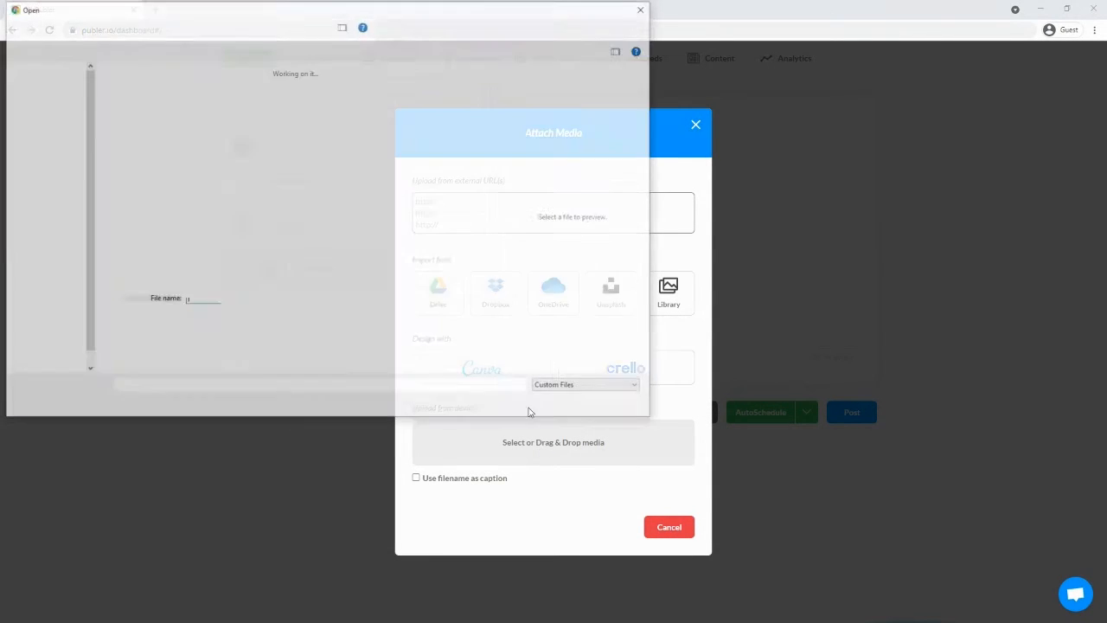
click(290, 139)
click(561, 404)
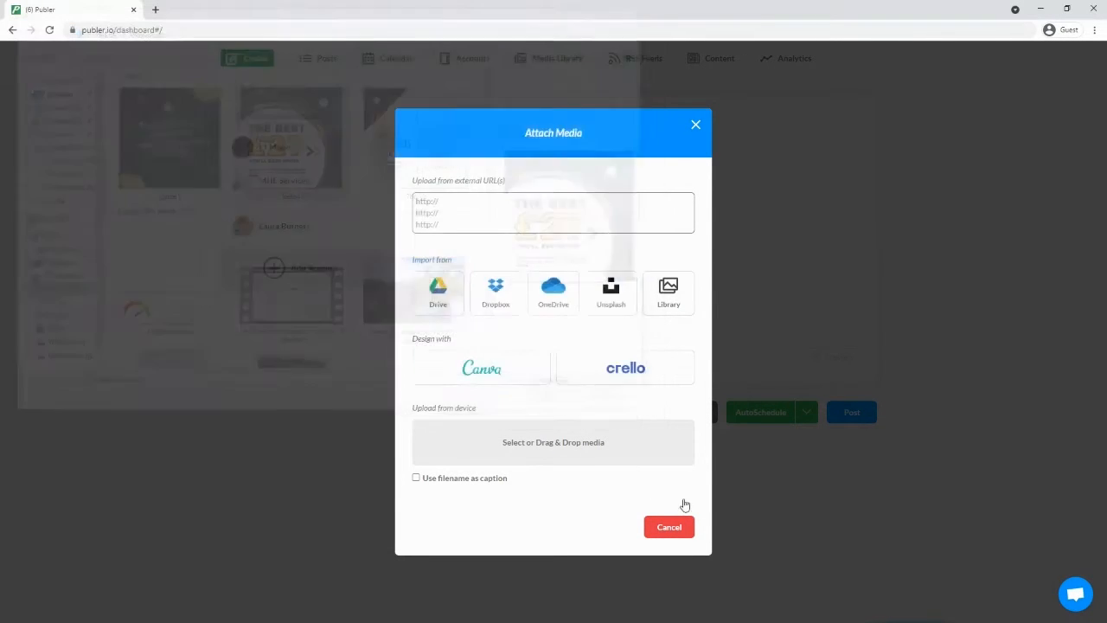
Try to set the post's scheduling method to Recurring.
click(806, 487)
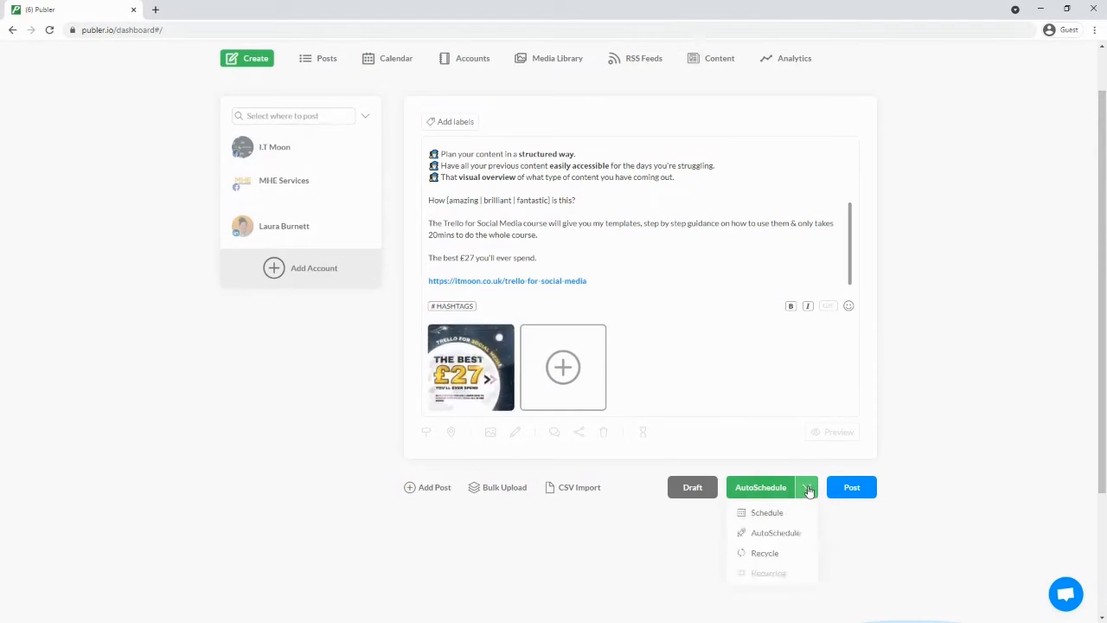
scroll(807, 486, down, 2)
click(786, 462)
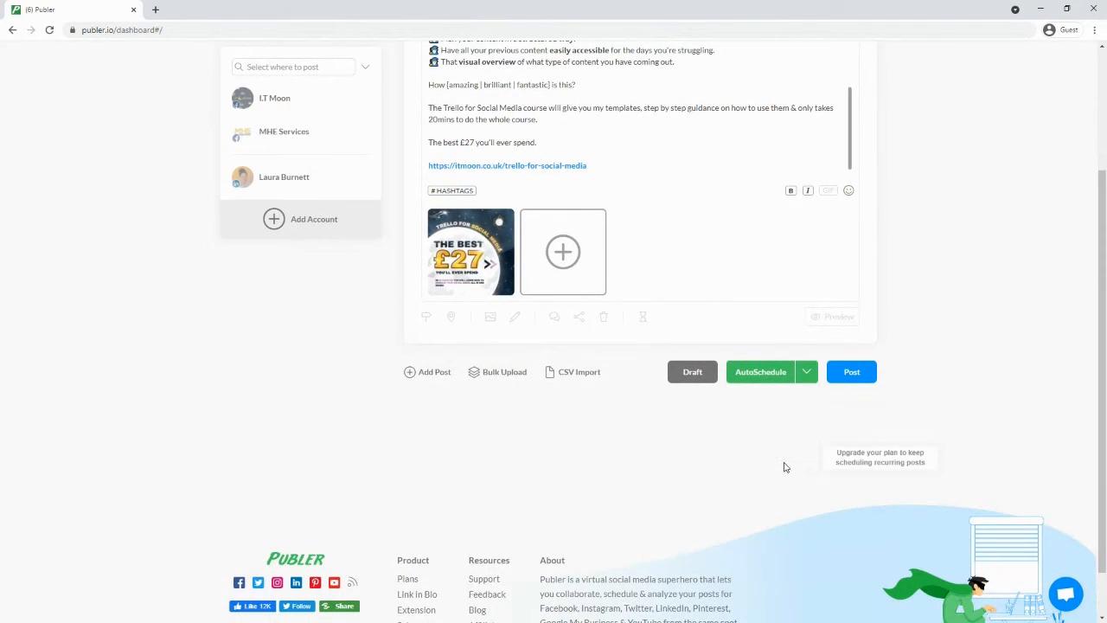
click(806, 372)
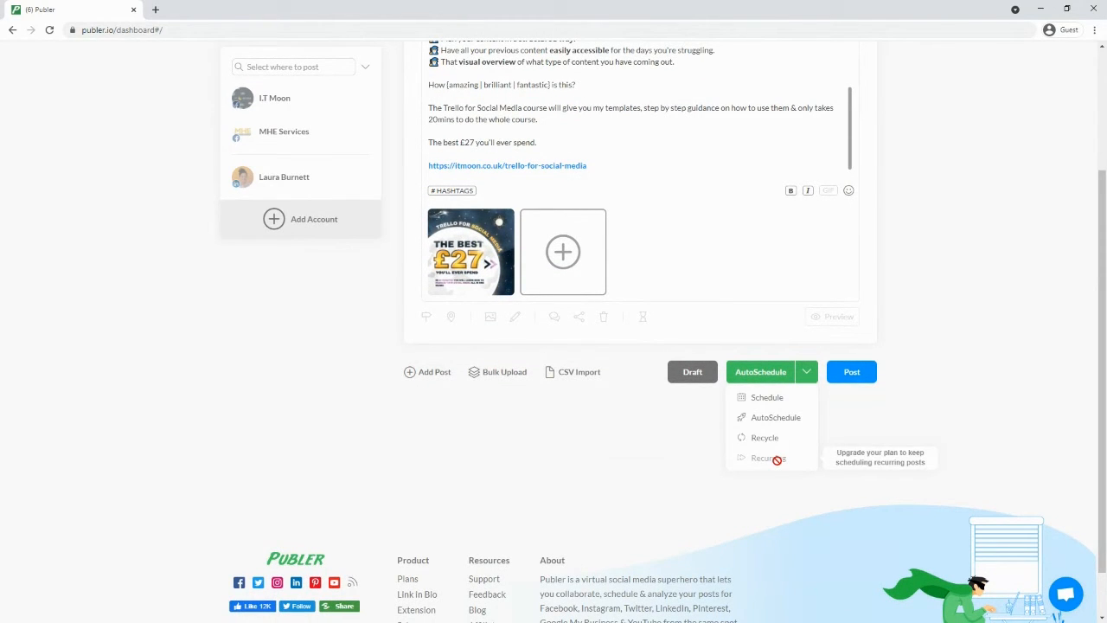
click(776, 460)
scroll(776, 465, up, 3)
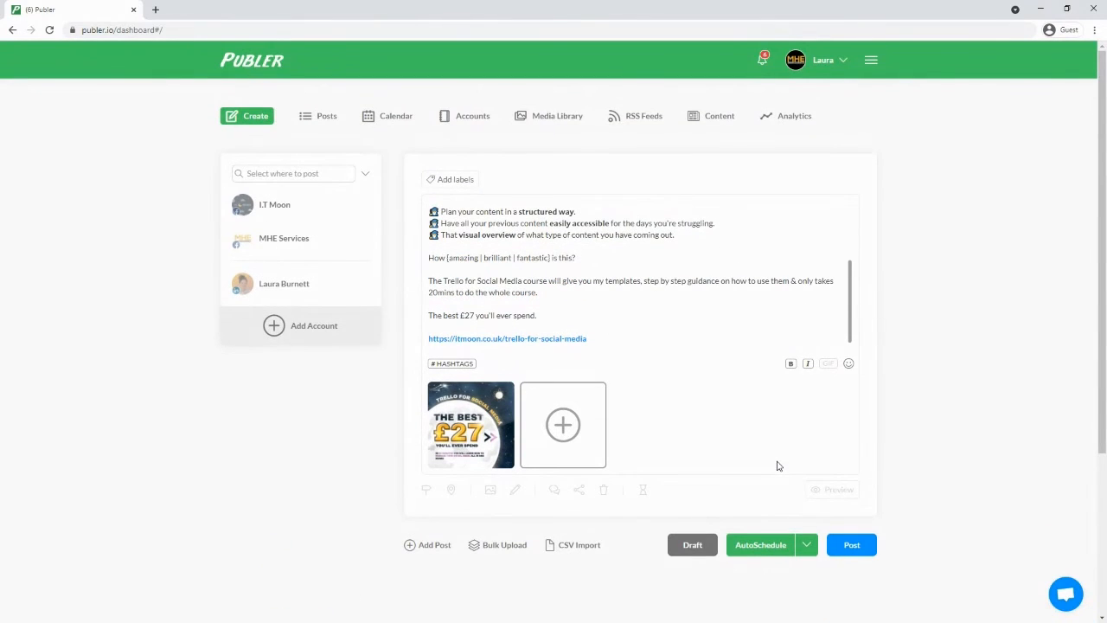
key(F5)
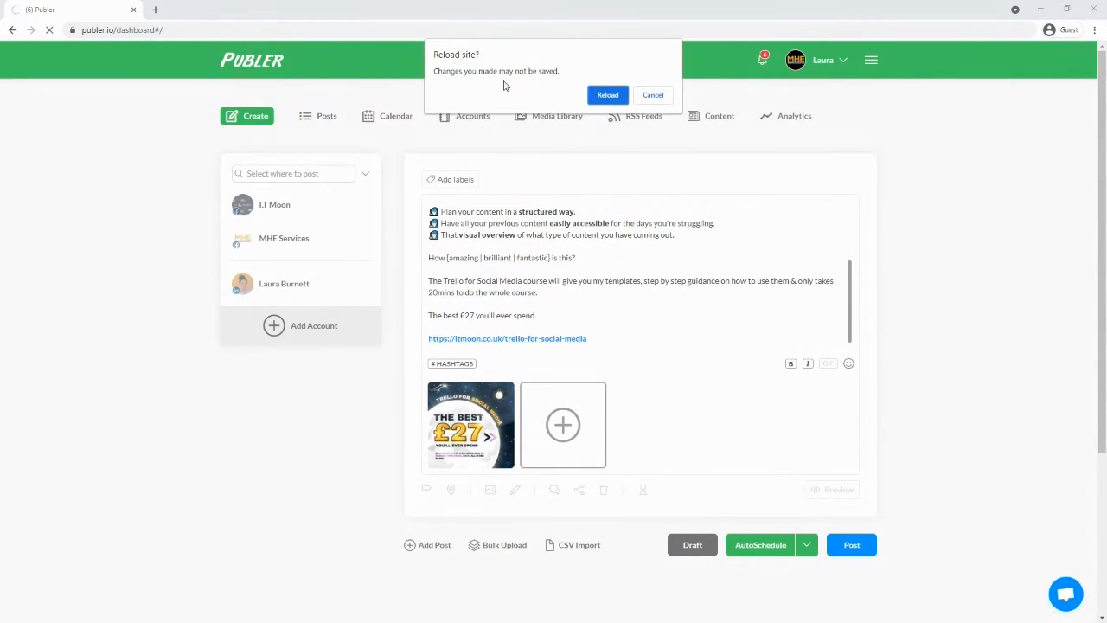
click(653, 94)
scroll(643, 364, down, 2)
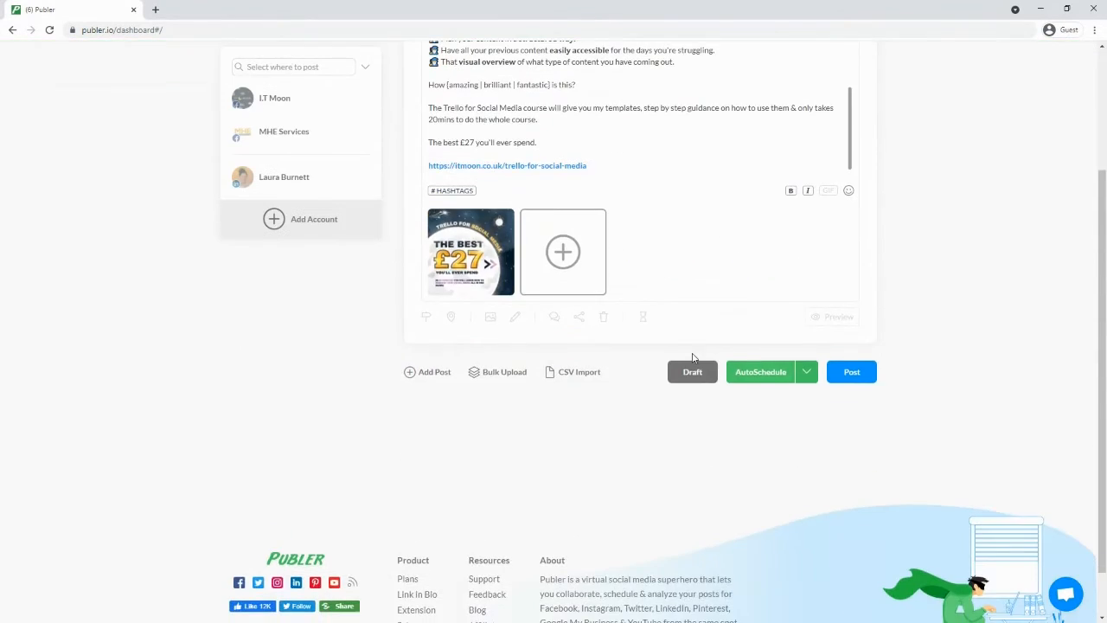
Show the available scheduling methods for the post.
click(813, 374)
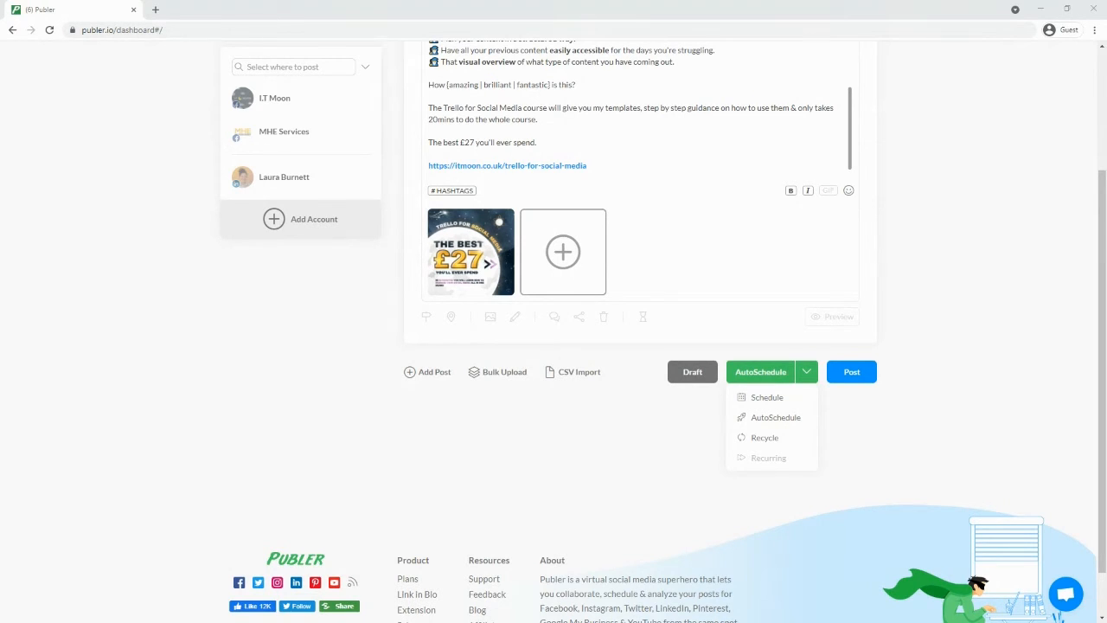
drag(0, 199, 611, 1)
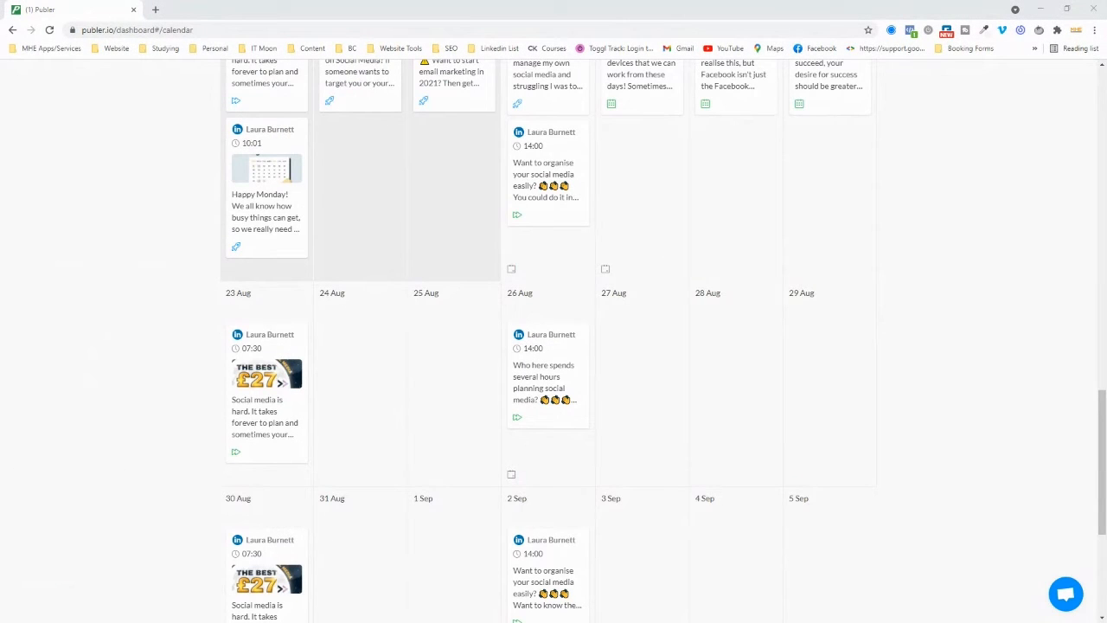
Enlarge the calendar and read the wording of the recurring post on 19 Aug at 14:00.
key(ctrl+plus)
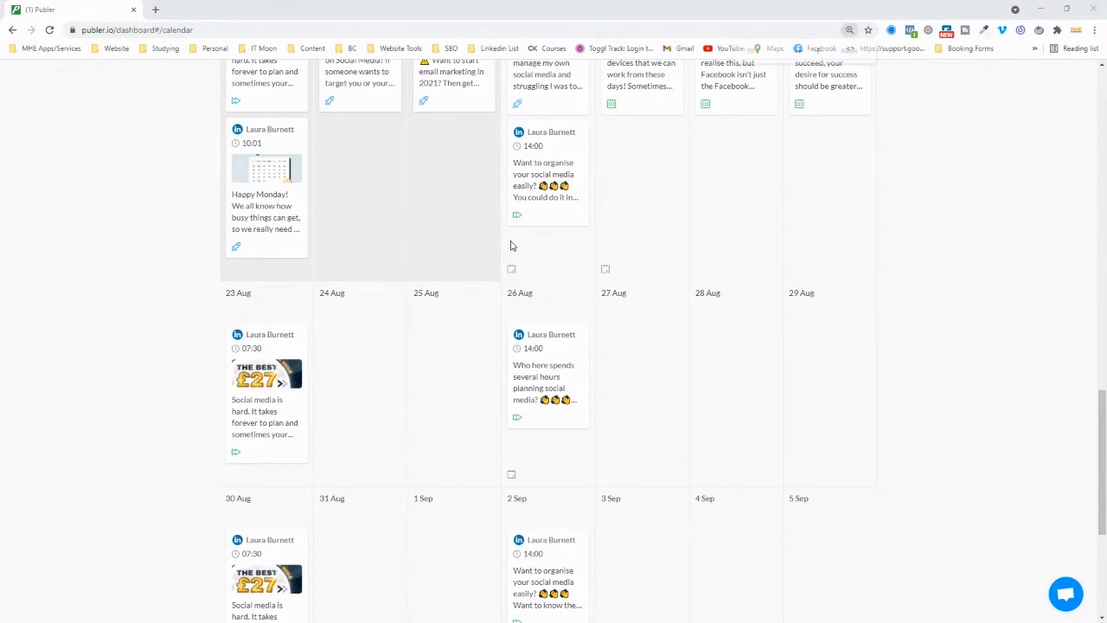
key(ctrl+plus)
key(ctrl+plus)
key(ctrl+plus)
key(ctrl+plus)
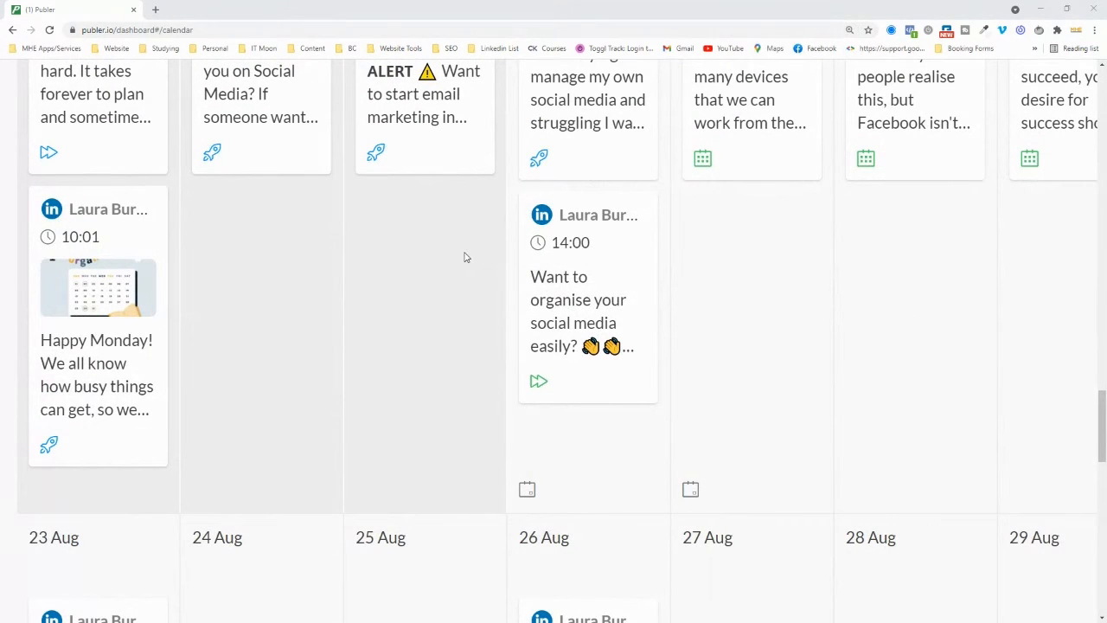
click(571, 313)
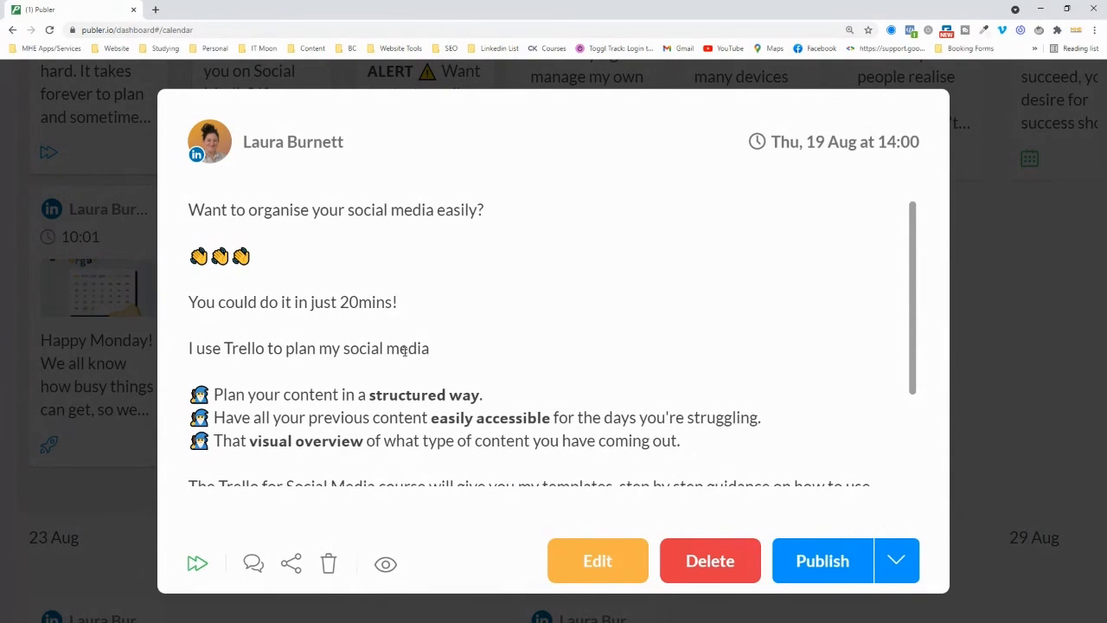
click(973, 352)
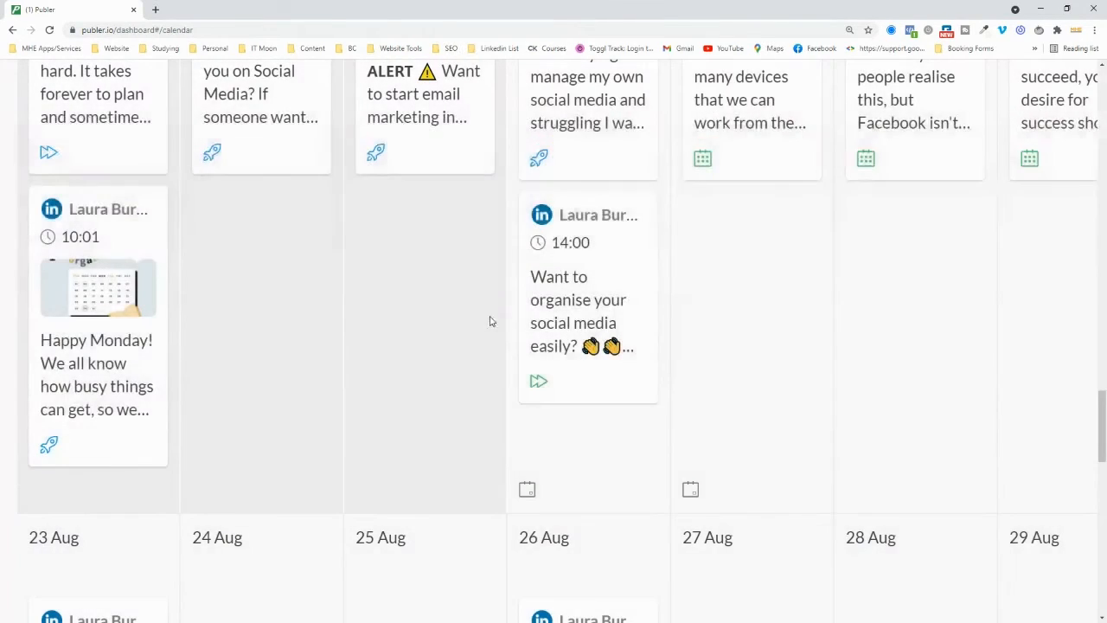
Compare the text of the recurring 26 Aug 14:00 post with that of the 19 Aug 14:00 post.
scroll(518, 318, down, 3)
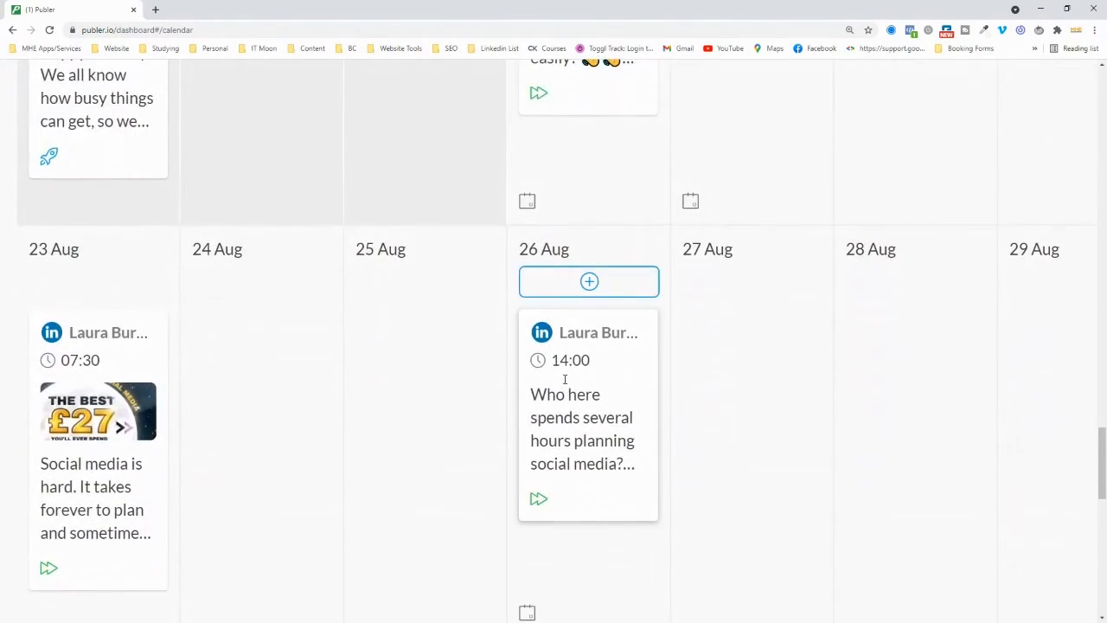
click(563, 380)
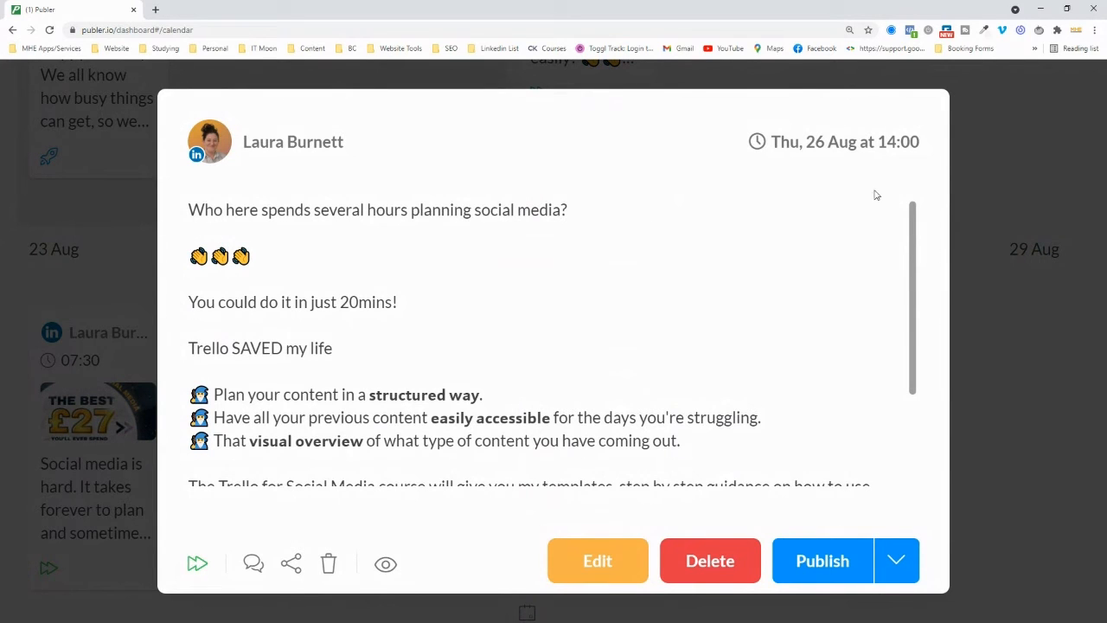
click(1013, 186)
scroll(596, 207, up, 2)
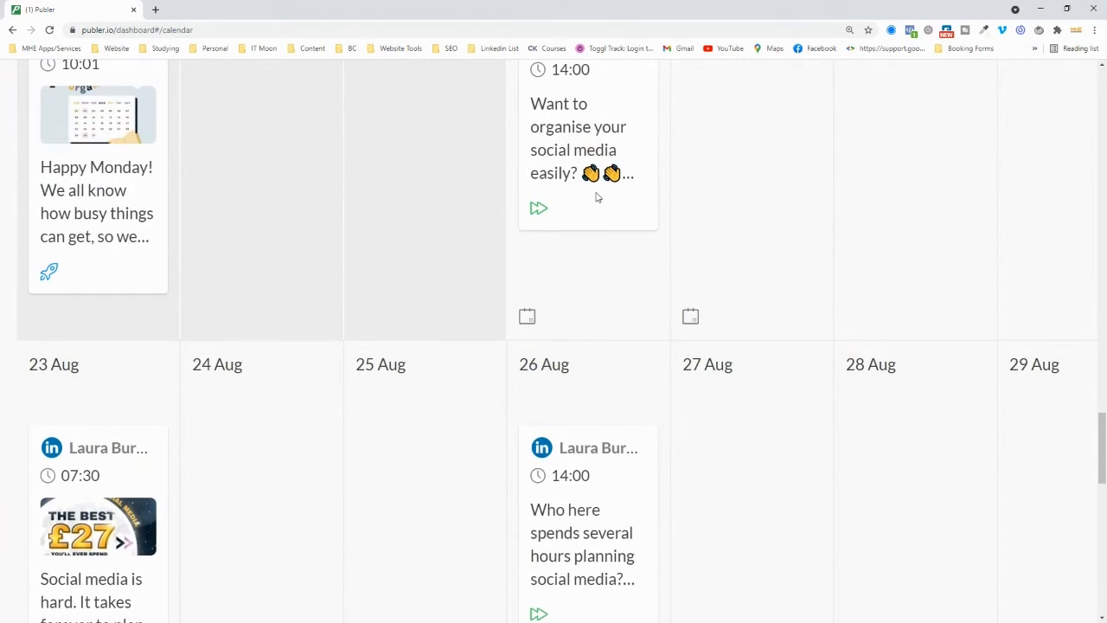
click(568, 203)
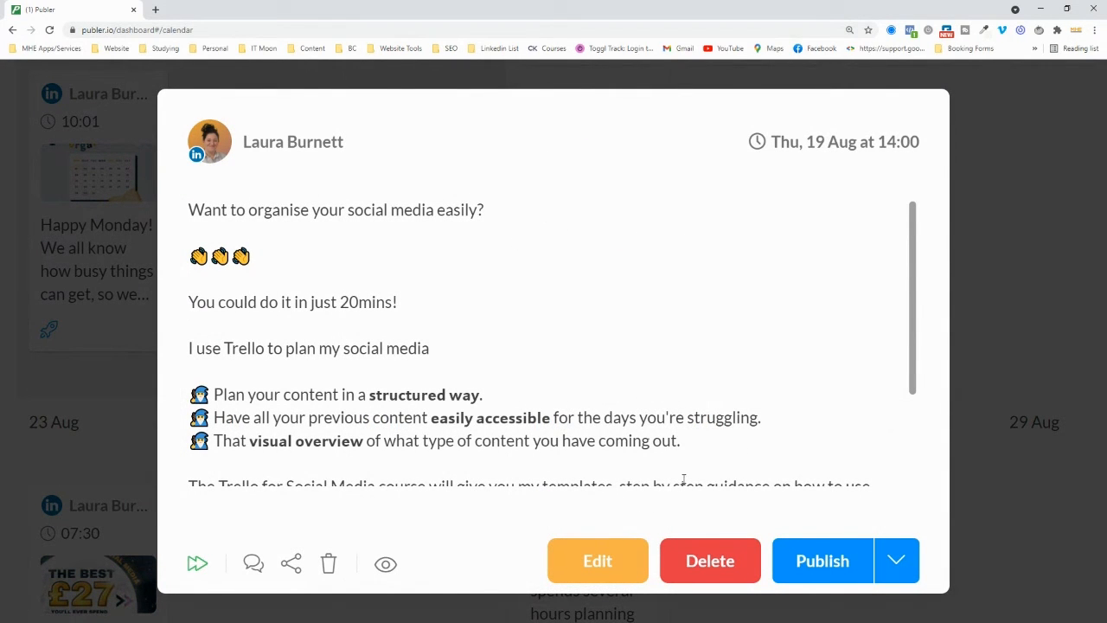
click(1016, 353)
Read the recurring post on 2 Sep at 14:00 and compare it with the other Thursday 14:00 posts.
scroll(605, 336, down, 6)
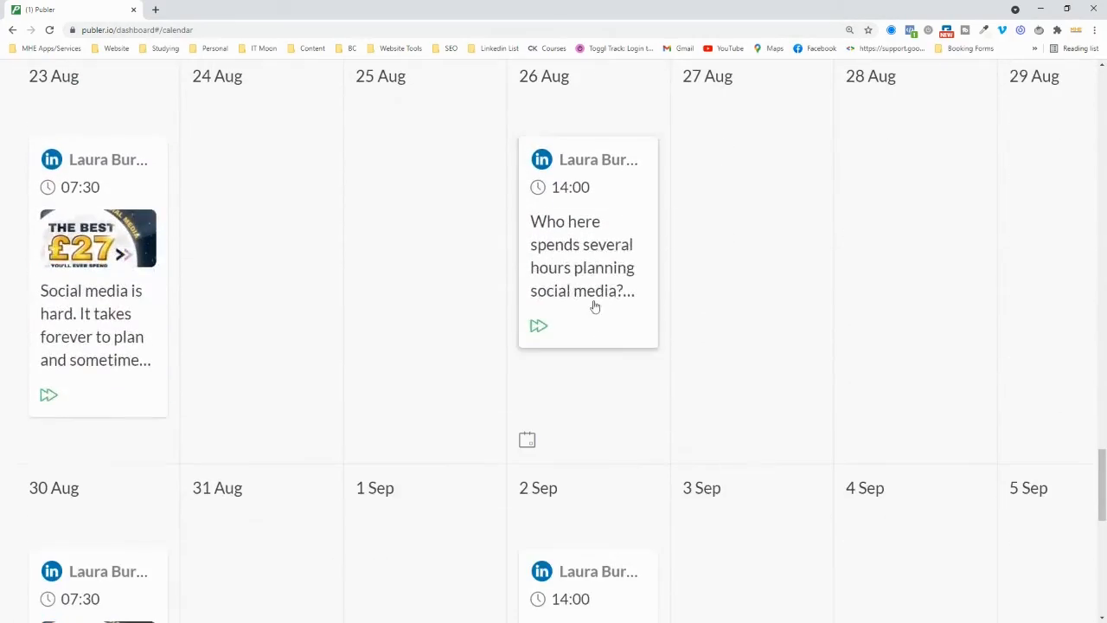
scroll(566, 285, down, 1)
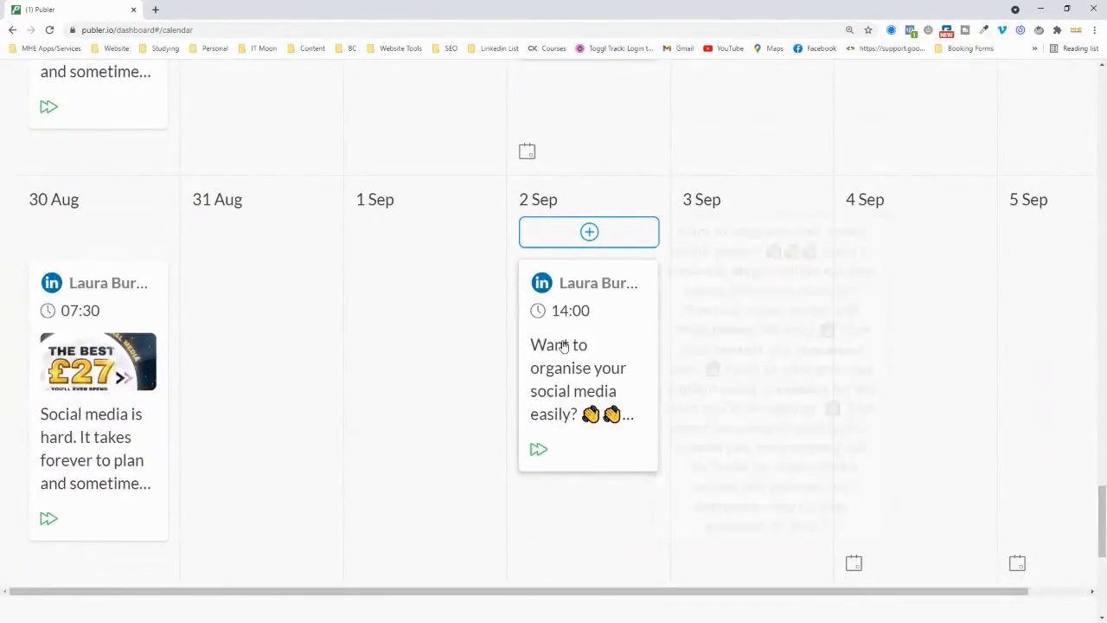
click(562, 340)
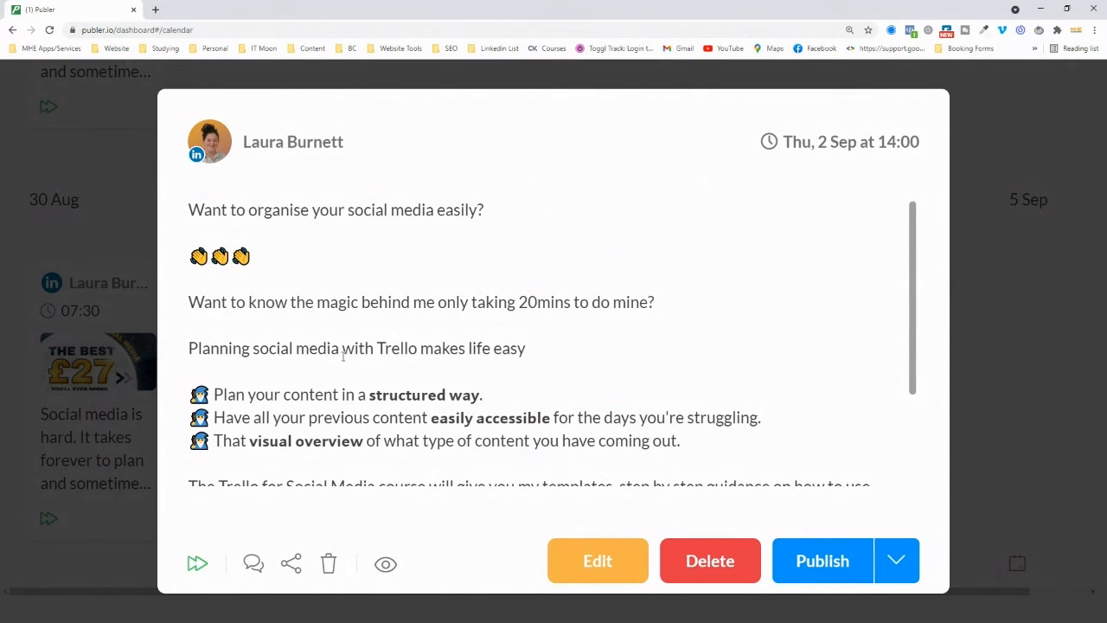
click(976, 285)
scroll(559, 338, up, 3)
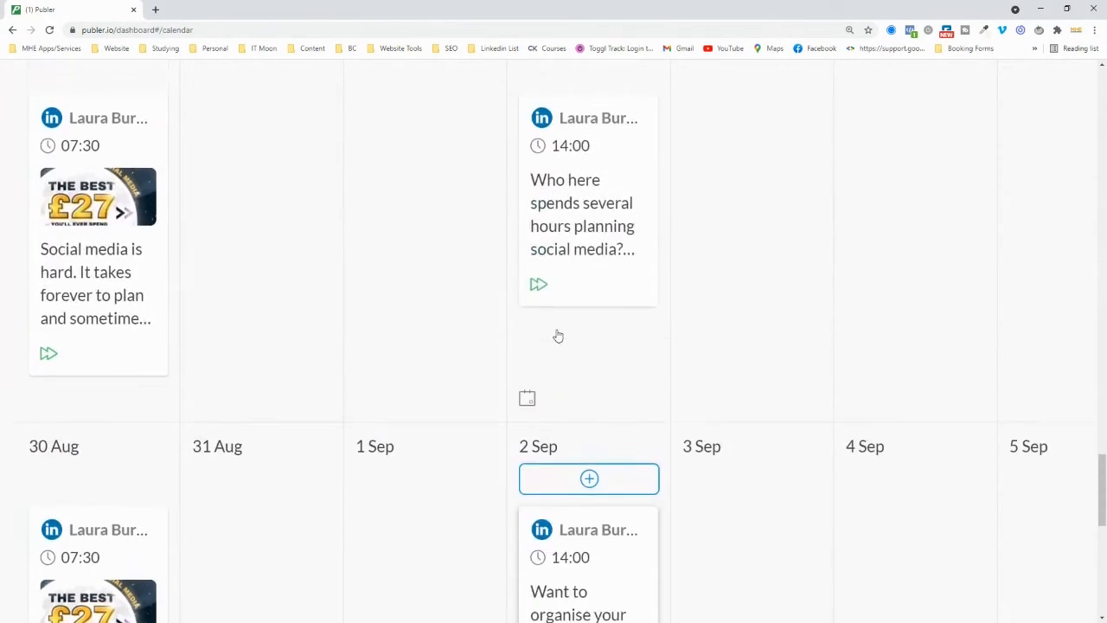
scroll(561, 290, up, 3)
scroll(560, 193, down, 4)
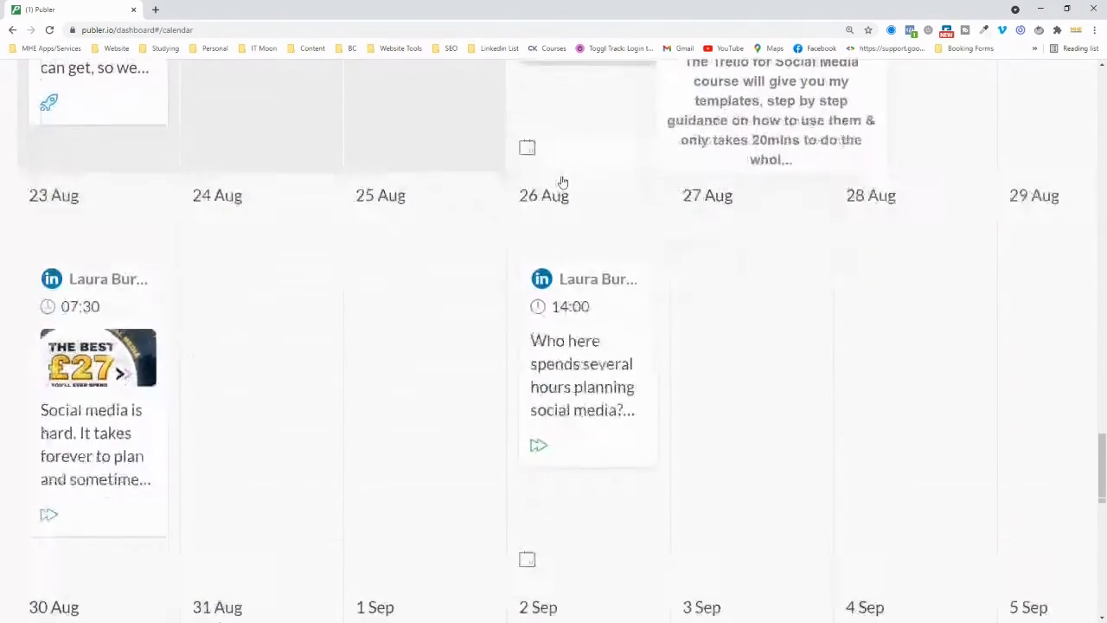
scroll(563, 209, down, 1)
scroll(563, 210, down, 1)
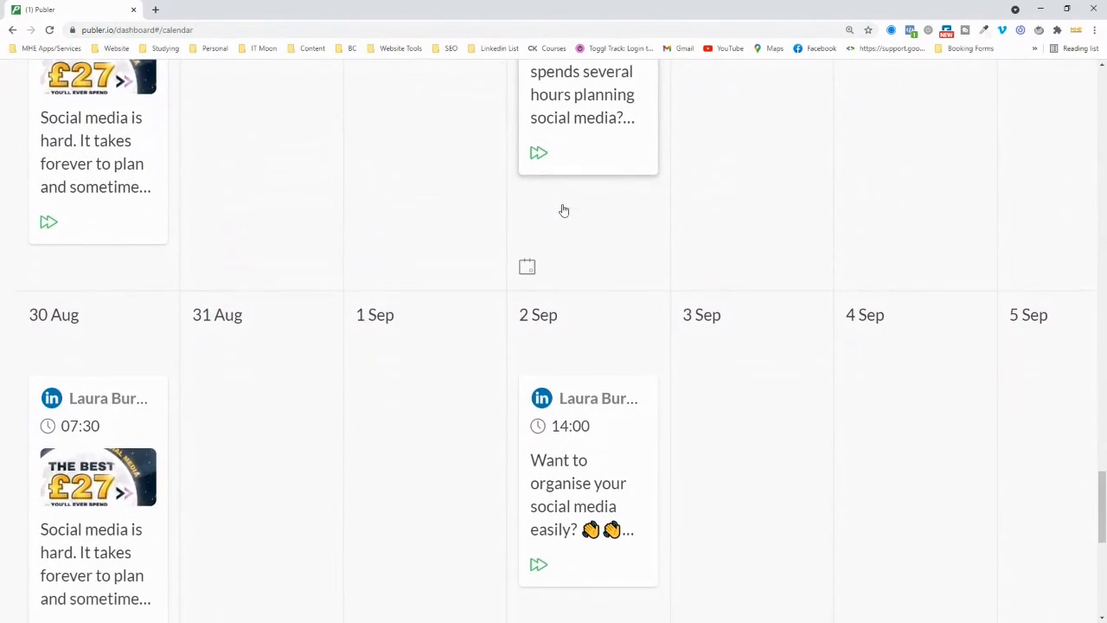
Examine the recurring Monday 07:30 posts with the £27 image on 23 Aug and 30 Aug.
scroll(222, 388, up, 2)
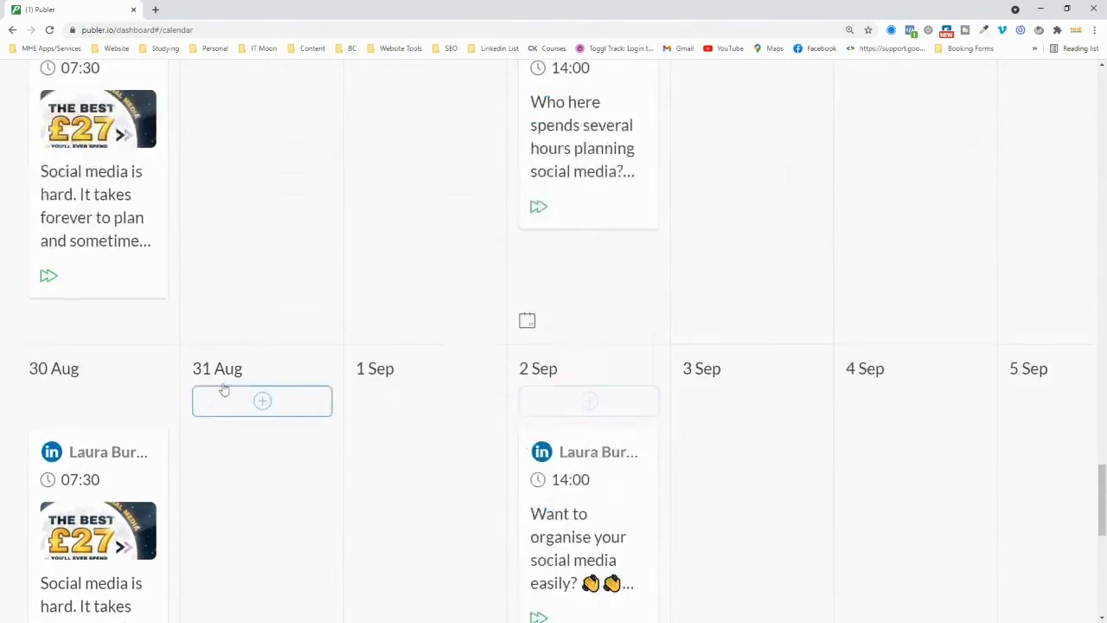
scroll(127, 275, up, 3)
scroll(112, 247, down, 3)
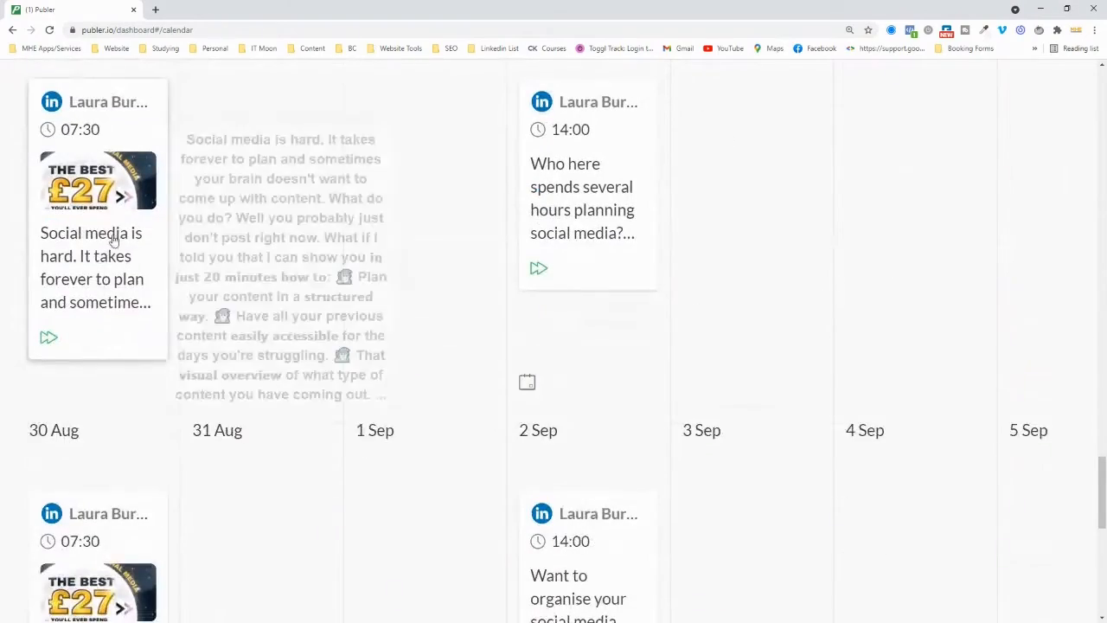
click(98, 246)
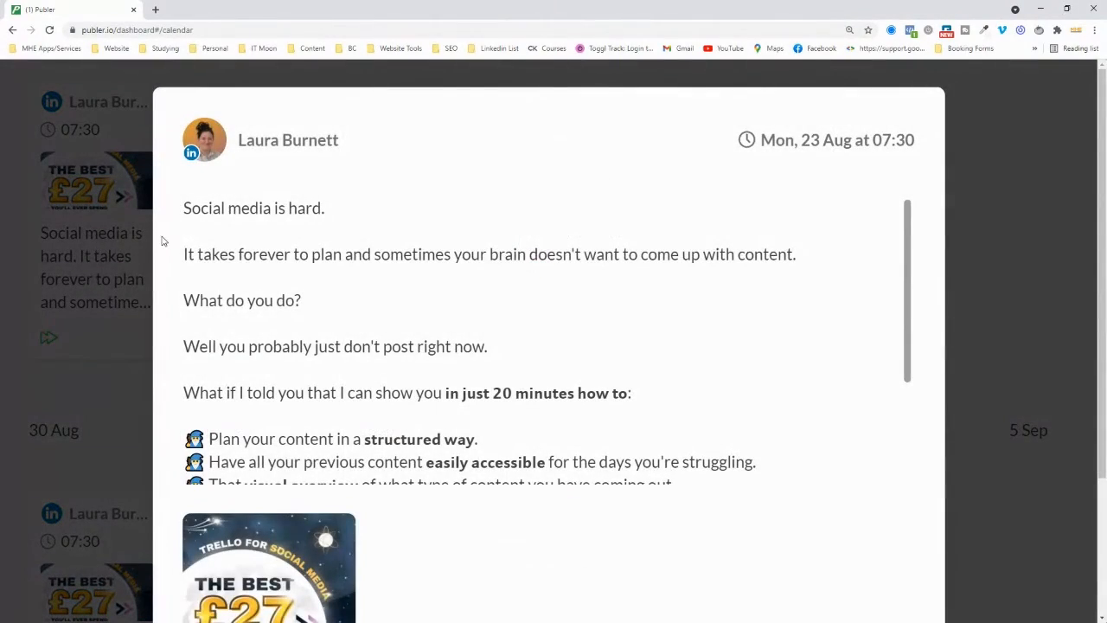
click(85, 235)
scroll(99, 327, down, 2)
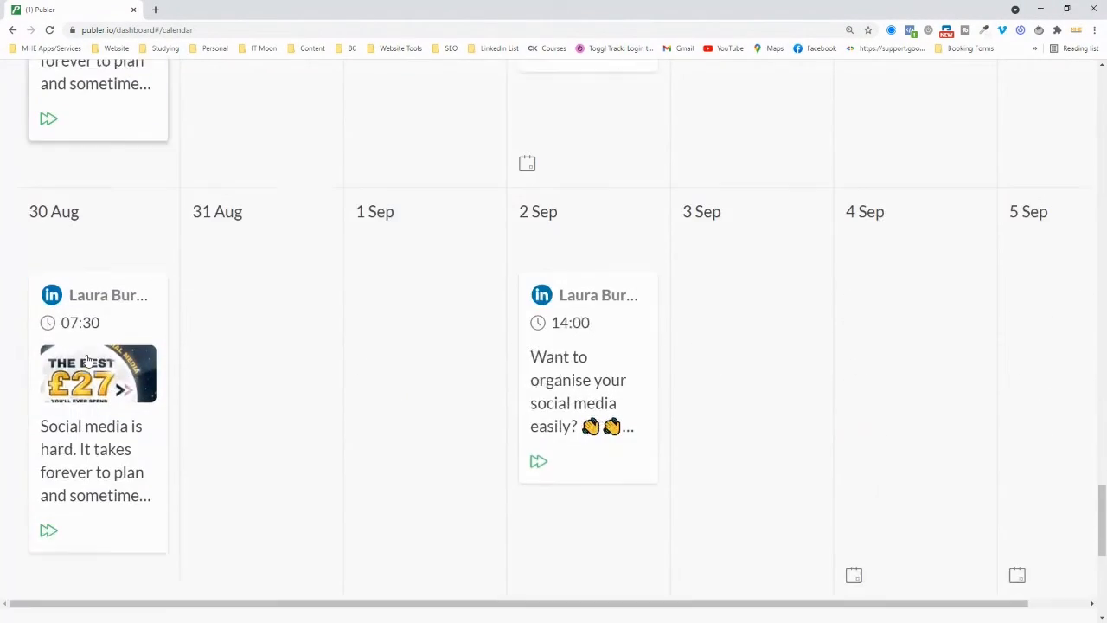
click(99, 327)
click(59, 317)
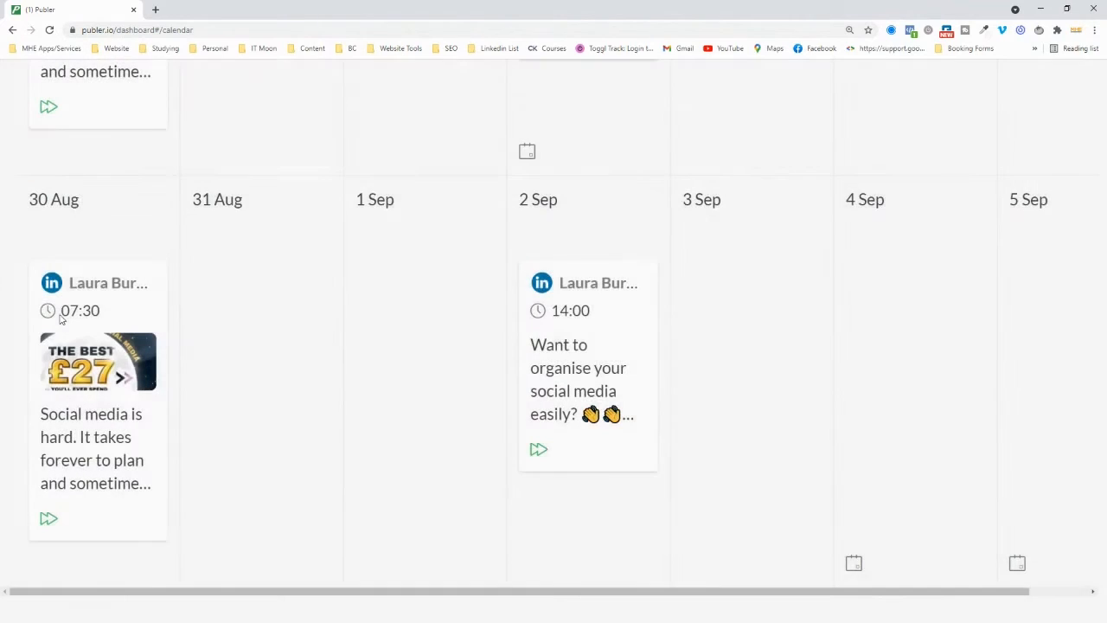
Open the text of the 26 Aug 14:00 recurring post for editing, review its wording, and close the post.
scroll(116, 346, down, 3)
scroll(119, 346, up, 8)
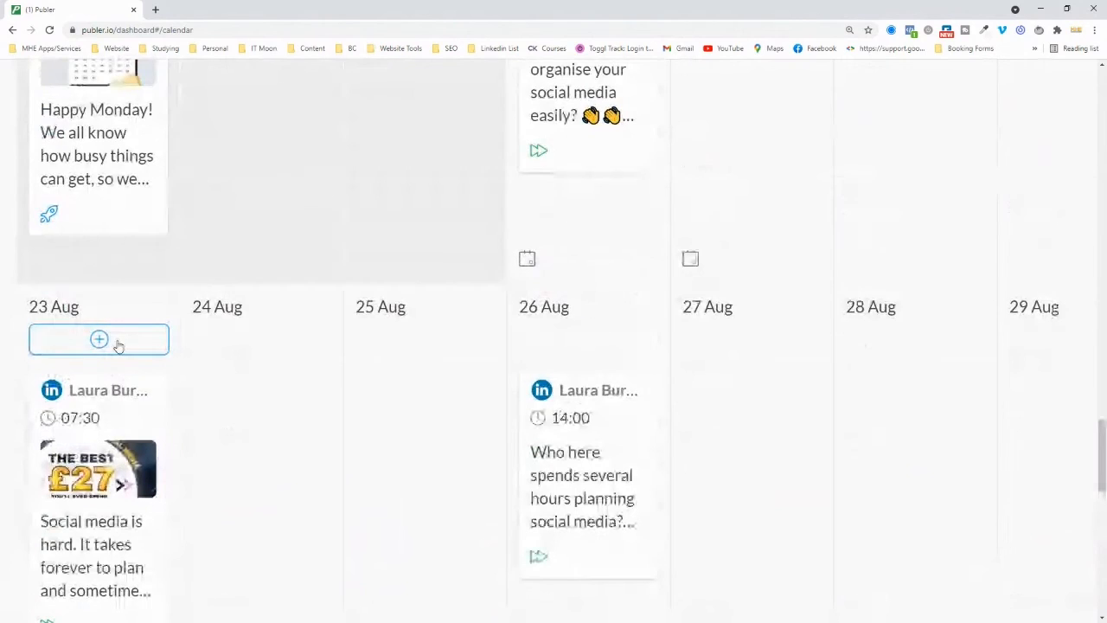
scroll(119, 346, down, 2)
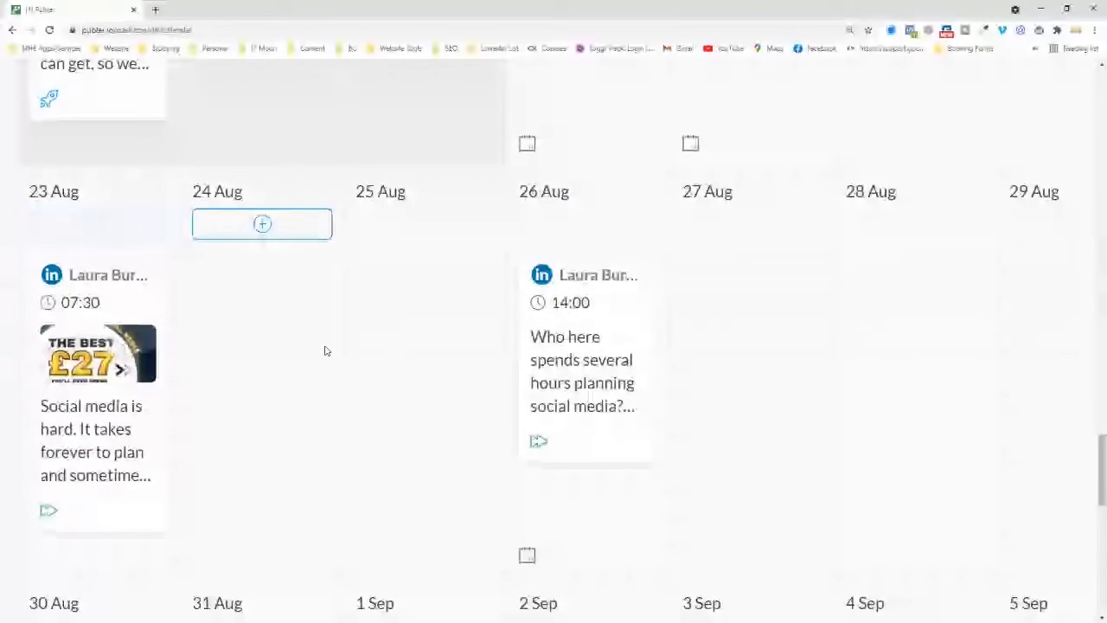
click(588, 352)
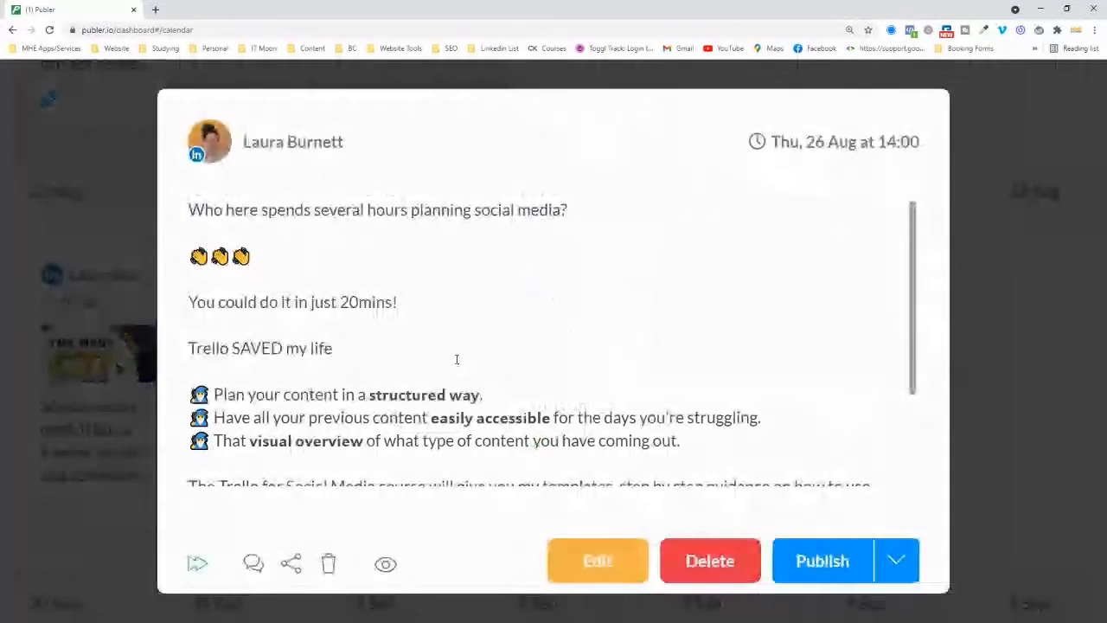
click(410, 309)
scroll(354, 325, down, 3)
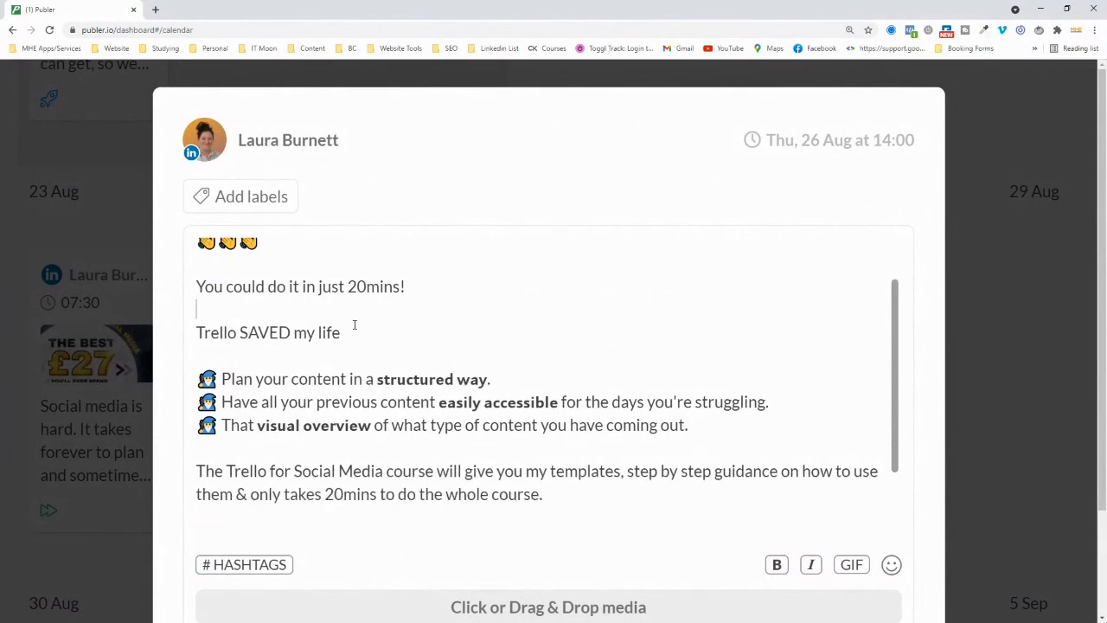
scroll(354, 325, up, 3)
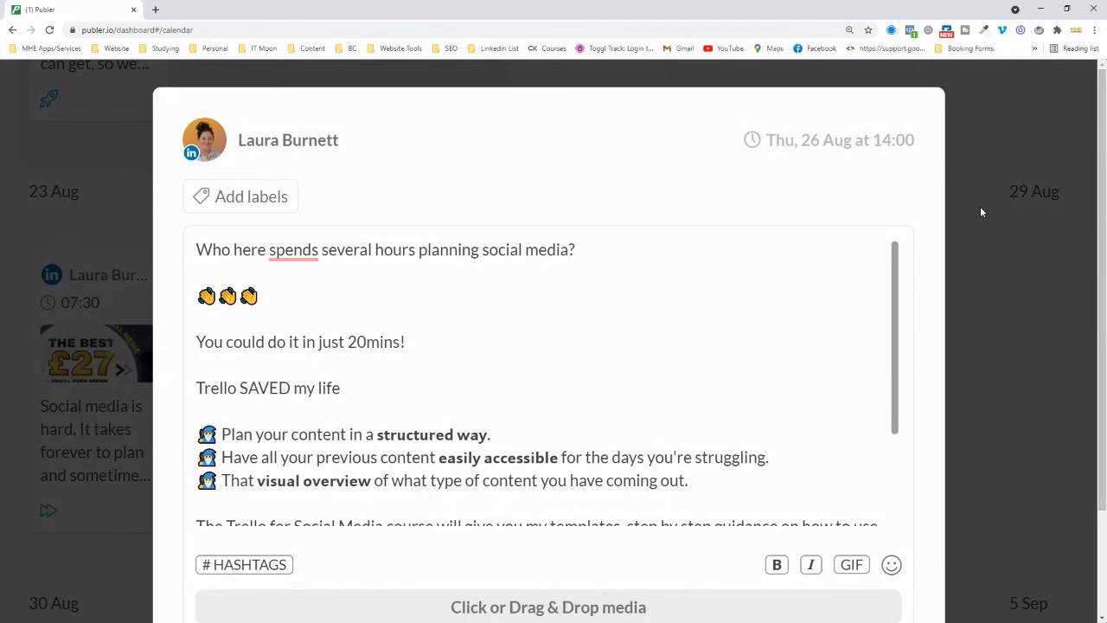
scroll(980, 205, down, 2)
click(782, 581)
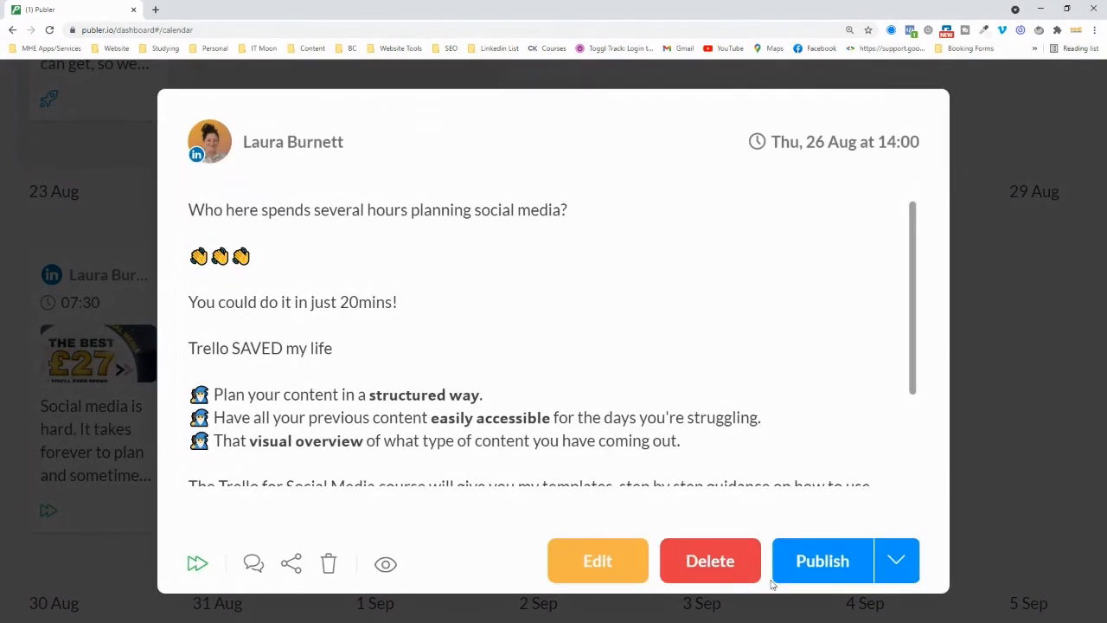
click(1006, 420)
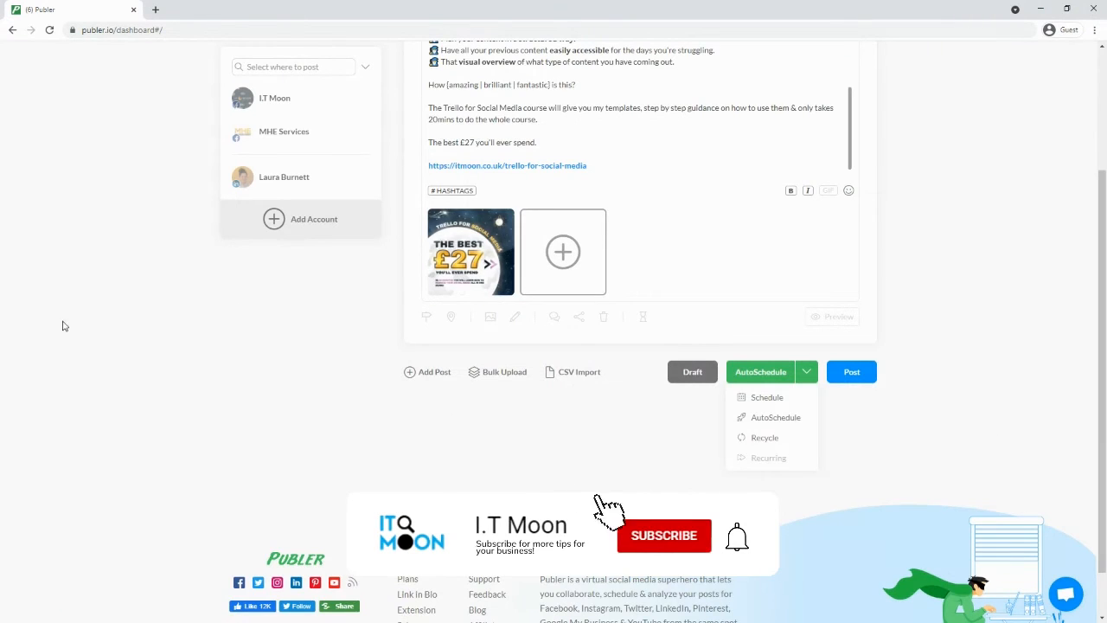
Return to the draft post, enlarge the page, and highlight the opening curly brace of the first spintax line.
scroll(679, 93, up, 8)
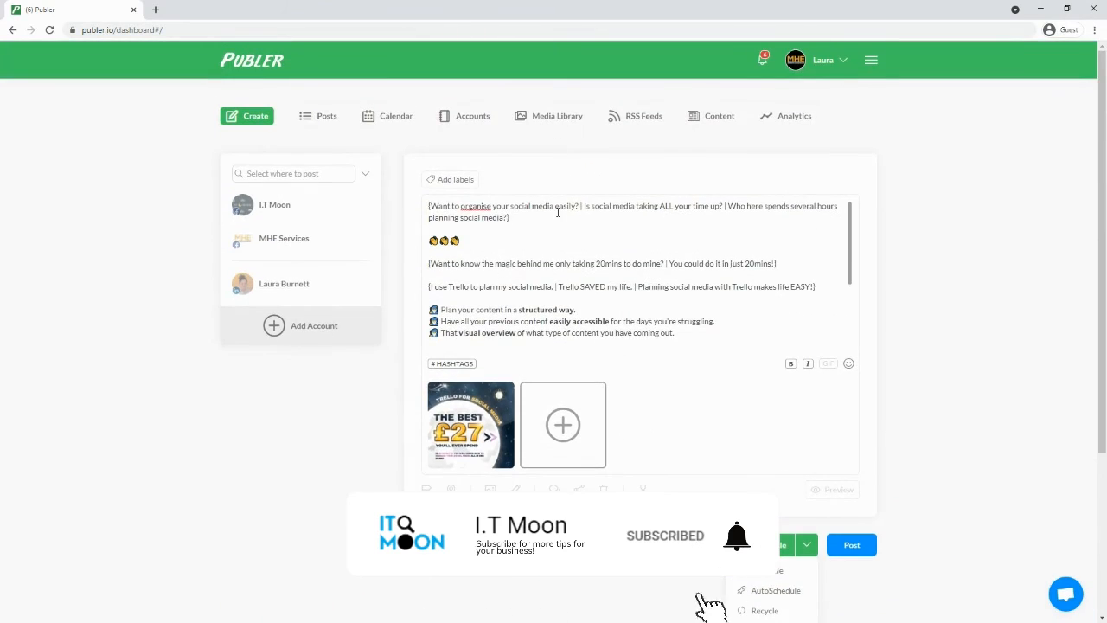
key(ctrl+plus)
key(ctrl+plus)
key(ctrl+plus)
key(ctrl+plus)
key(ctrl+plus)
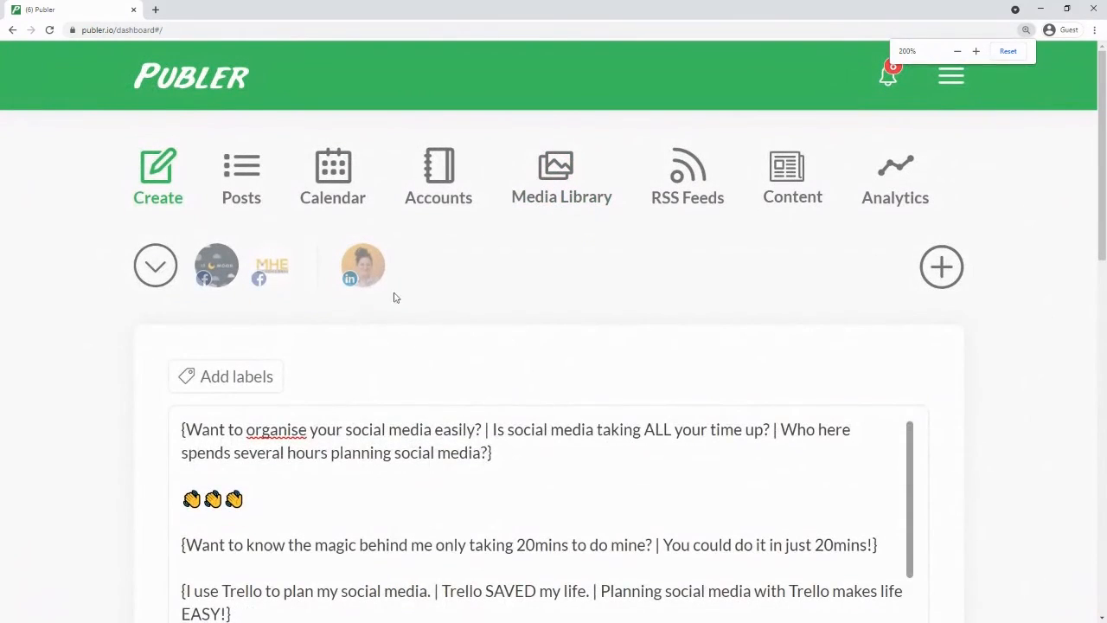
click(176, 435)
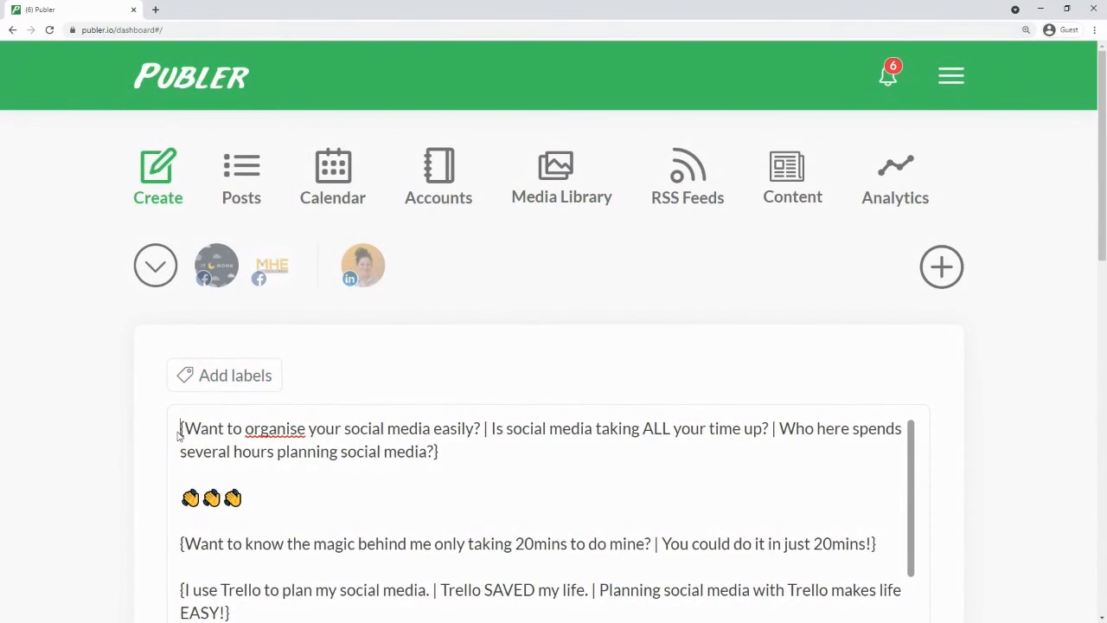
key(shift+Right)
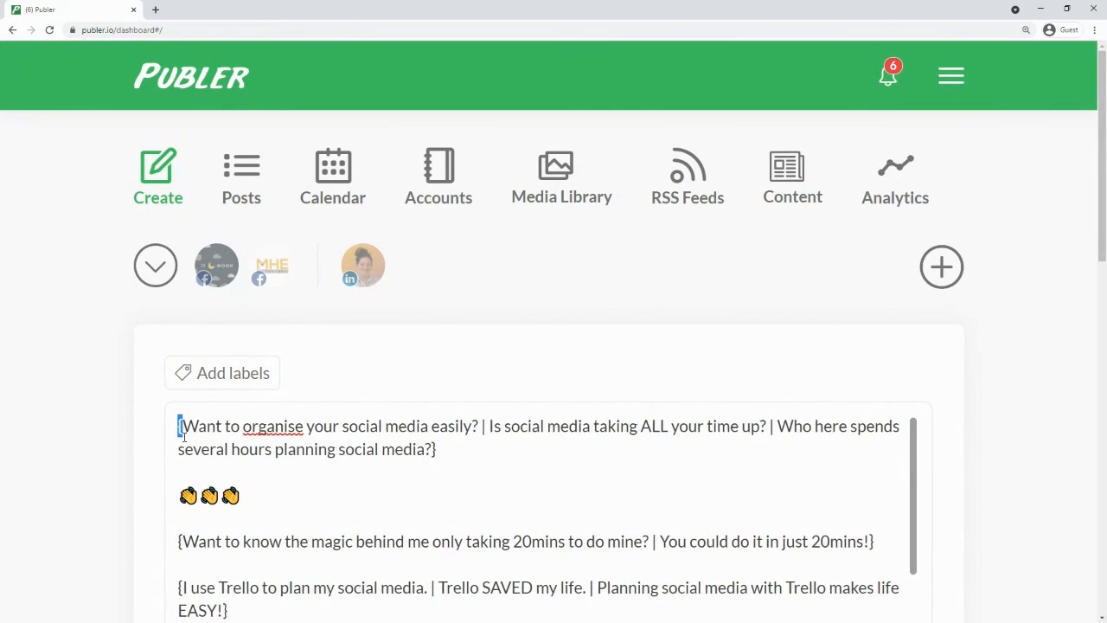
Highlight the vertical bar between the first two opening-line variations and review the rest of the post's spintax.
click(255, 435)
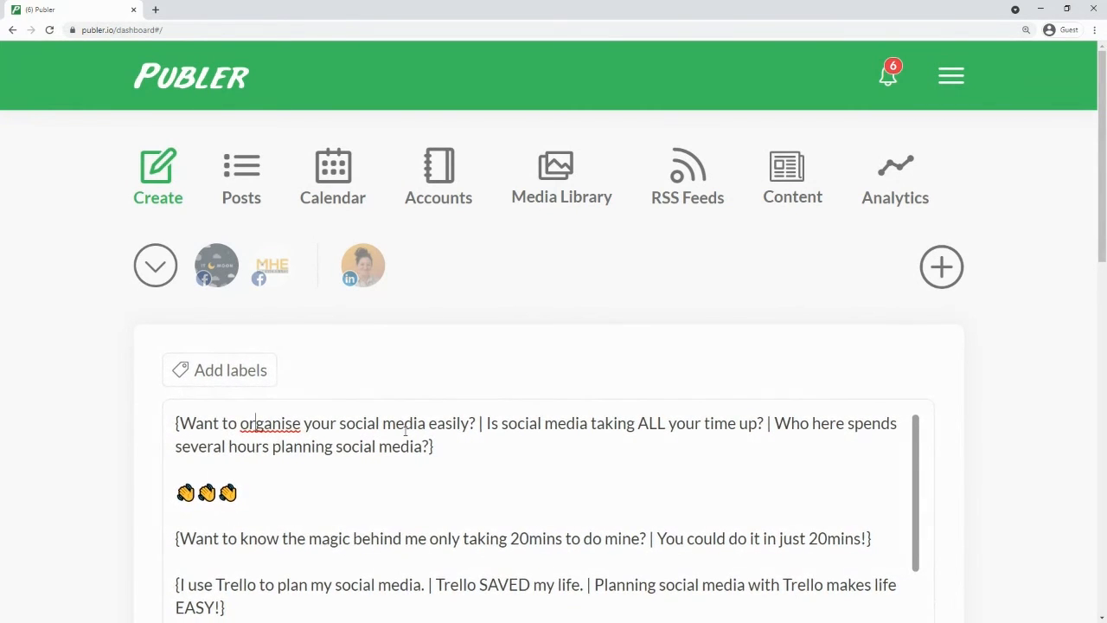
click(481, 424)
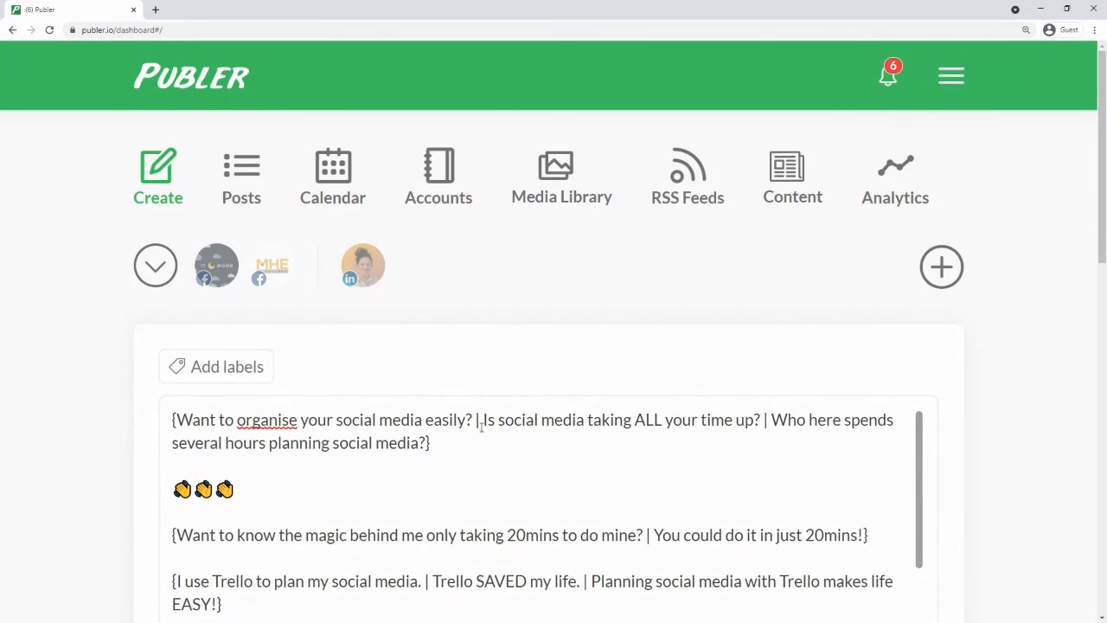
double_click(477, 419)
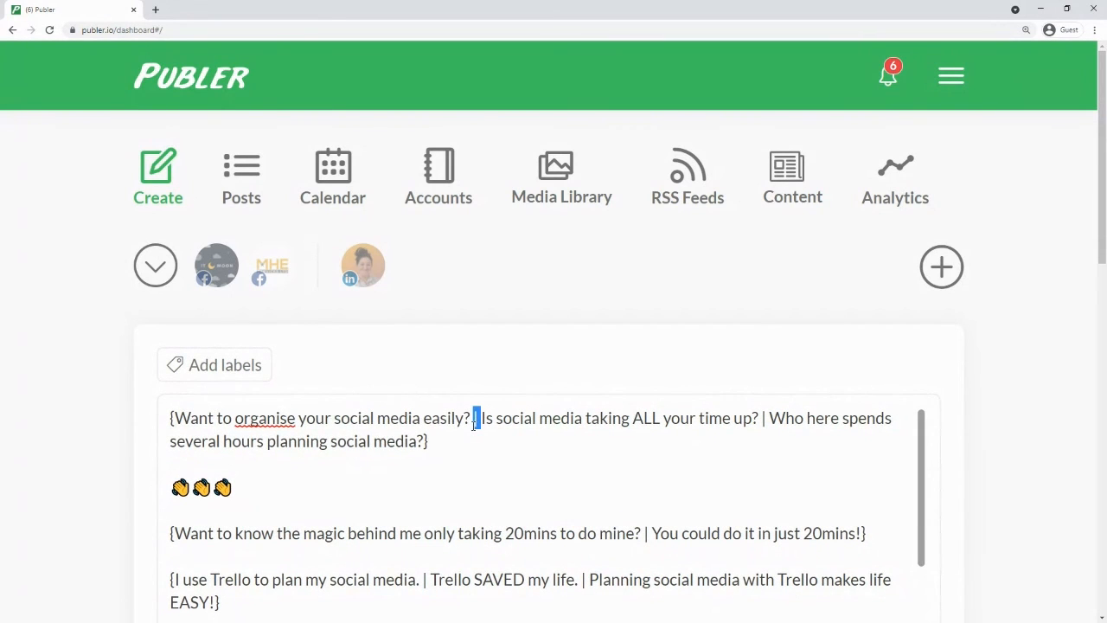
click(473, 439)
click(473, 444)
scroll(554, 438, down, 3)
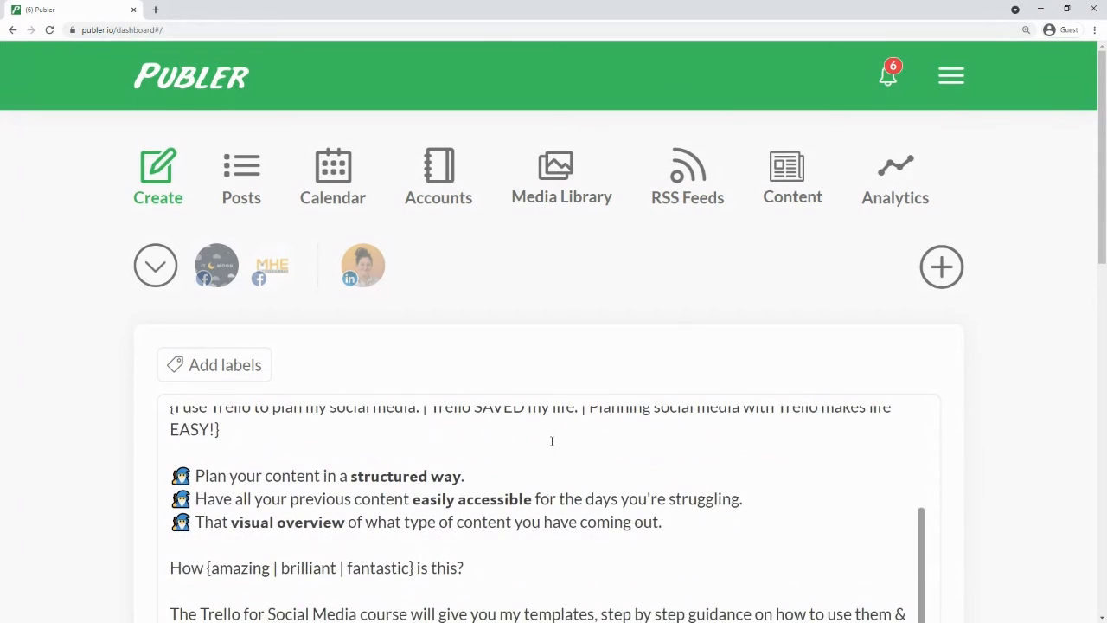